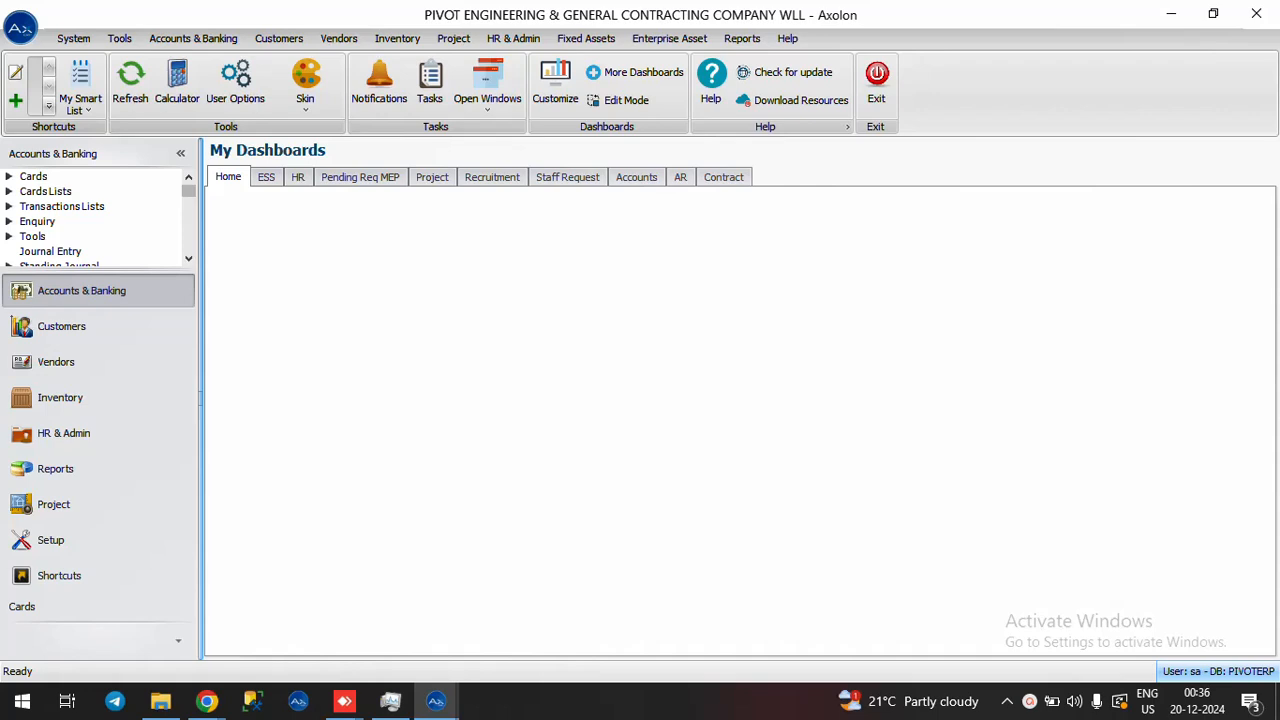
- Open the Purchase Advise form and view the advise type selection for the HVAC INSTALLATION line
{"action": "left_click", "coordinate": [410, 42]}
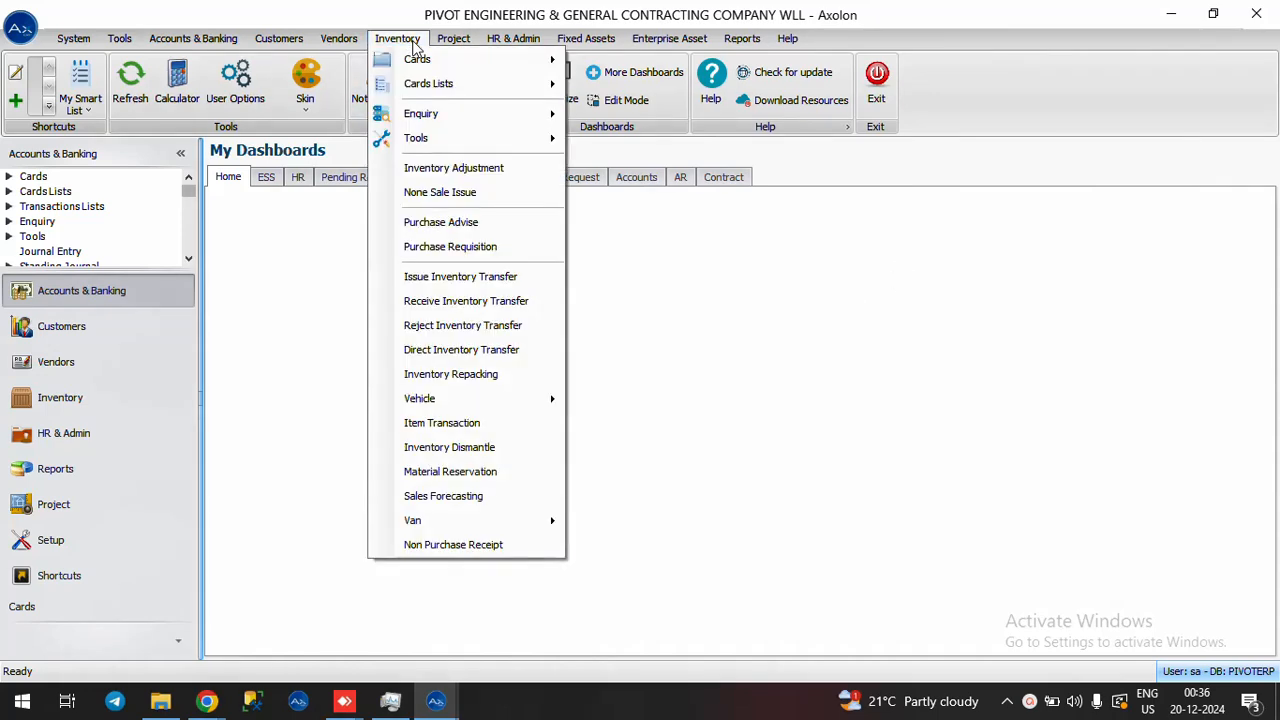
{"action": "left_click", "coordinate": [441, 222]}
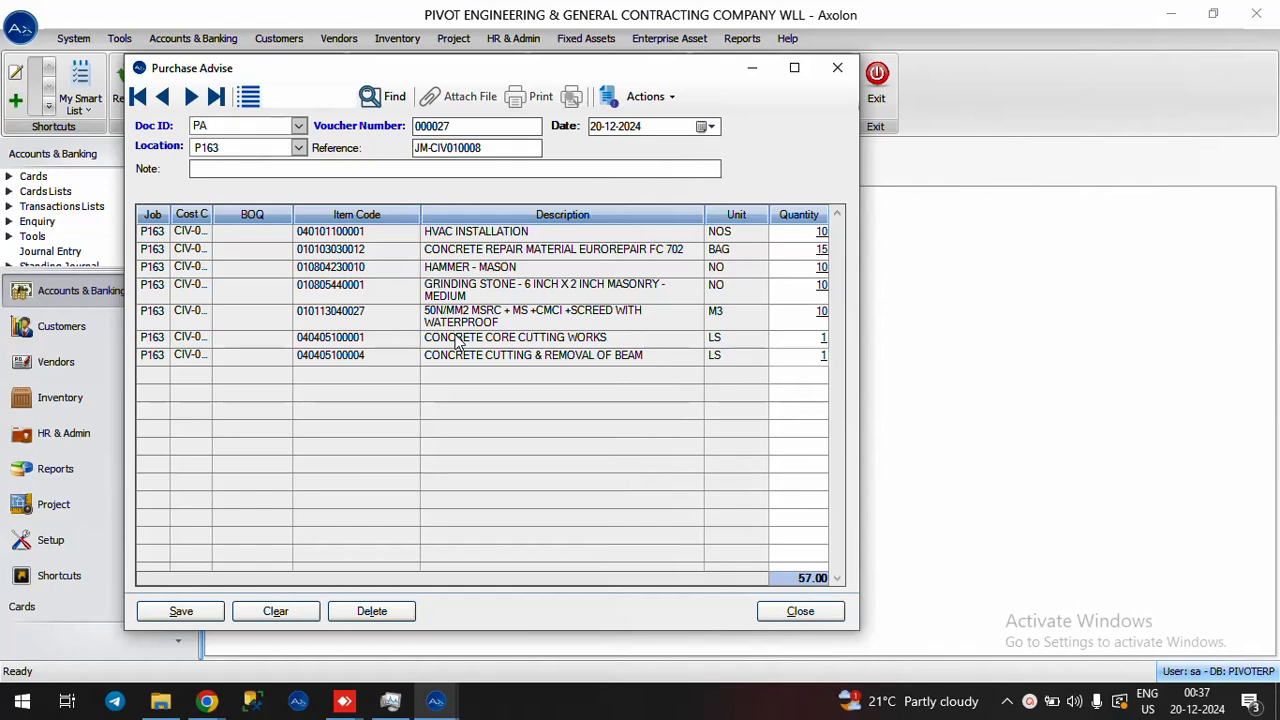
{"action": "left_click", "coordinate": [820, 233]}
{"action": "double_click", "coordinate": [820, 233]}
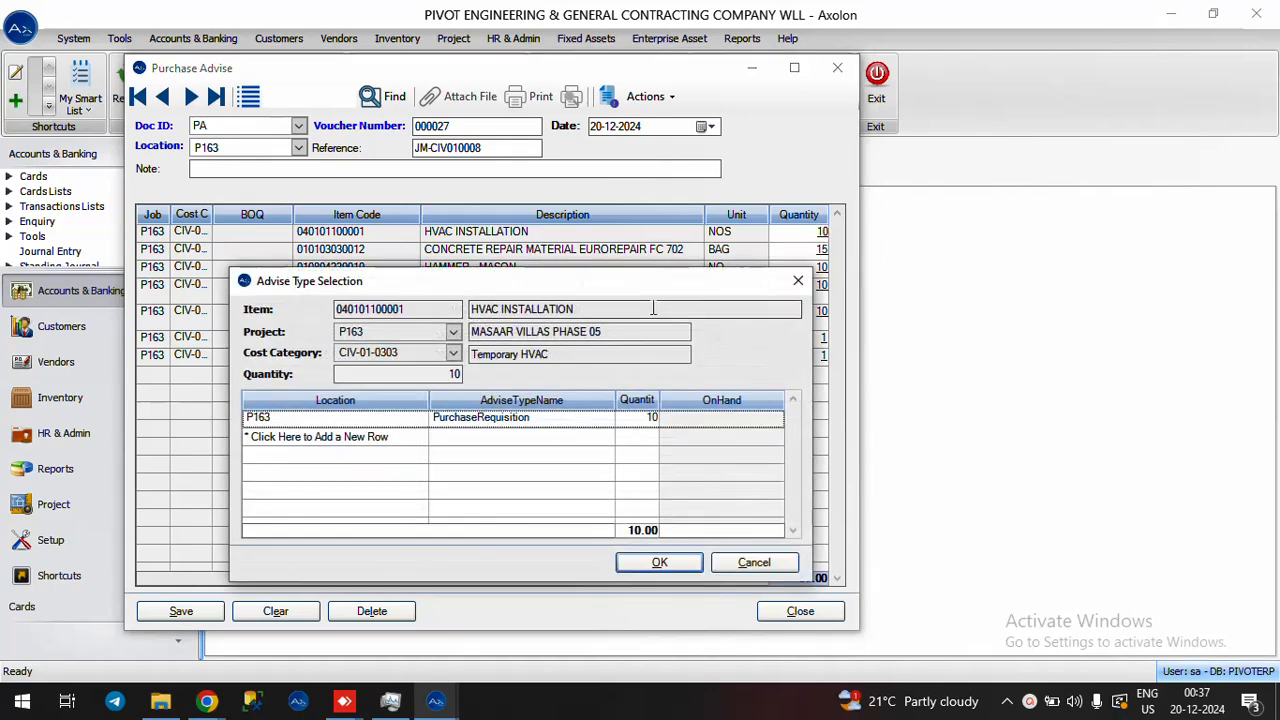
{"action": "left_click", "coordinate": [803, 284]}
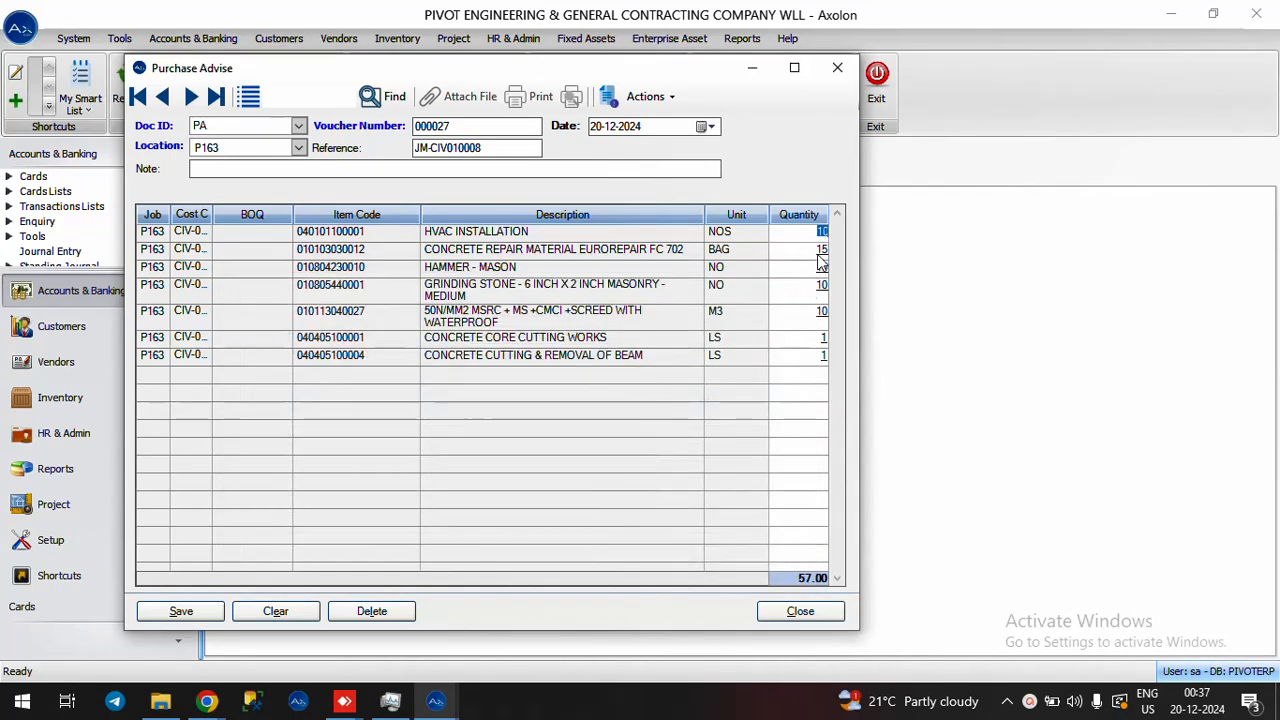
- View the advise type selections for the CONCRETE REPAIR MATERIAL EUROREPAIR FC 702 and HAMMER - MASON lines
{"action": "left_click", "coordinate": [818, 254]}
{"action": "double_click", "coordinate": [820, 252]}
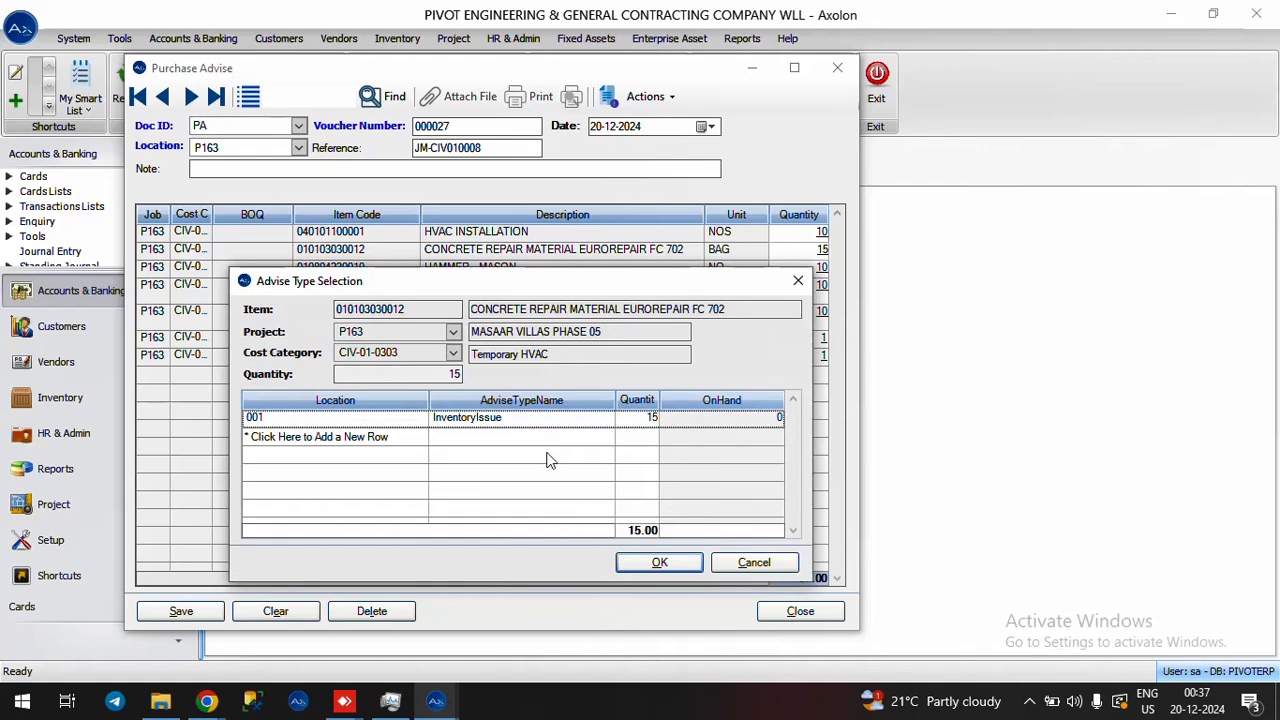
{"action": "left_click", "coordinate": [796, 283]}
{"action": "left_click", "coordinate": [808, 267]}
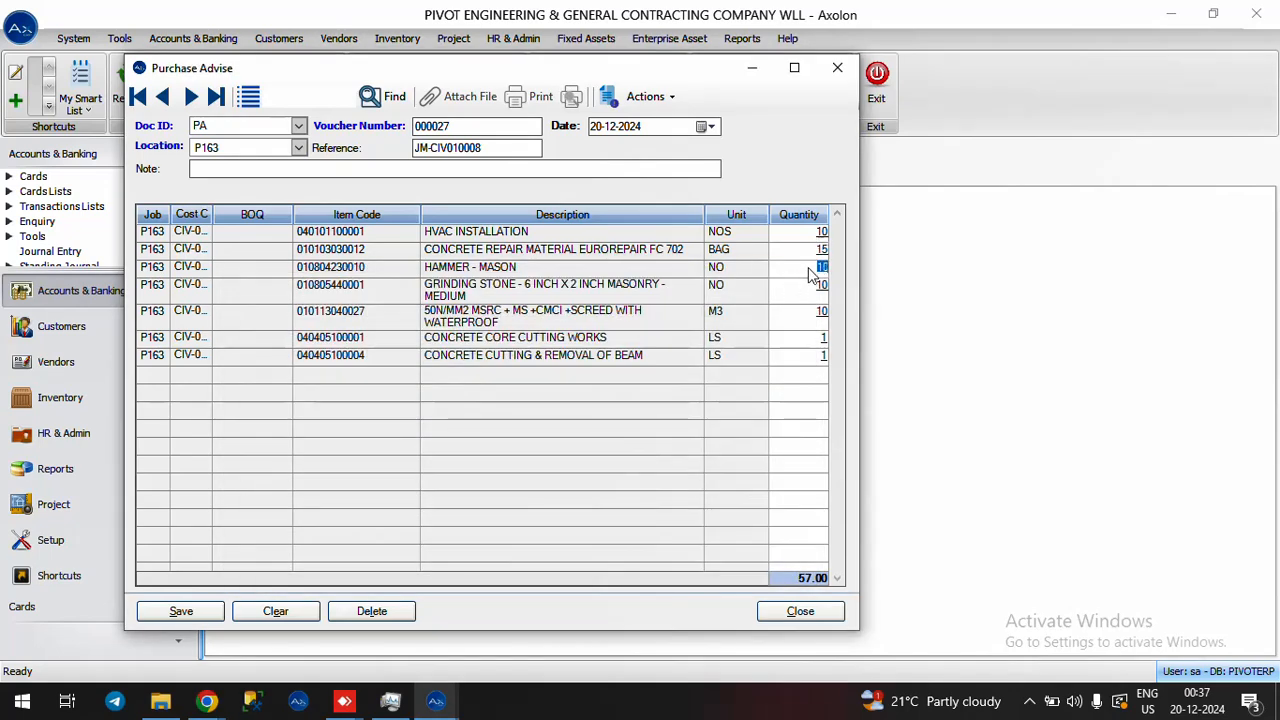
{"action": "key", "text": "Return"}
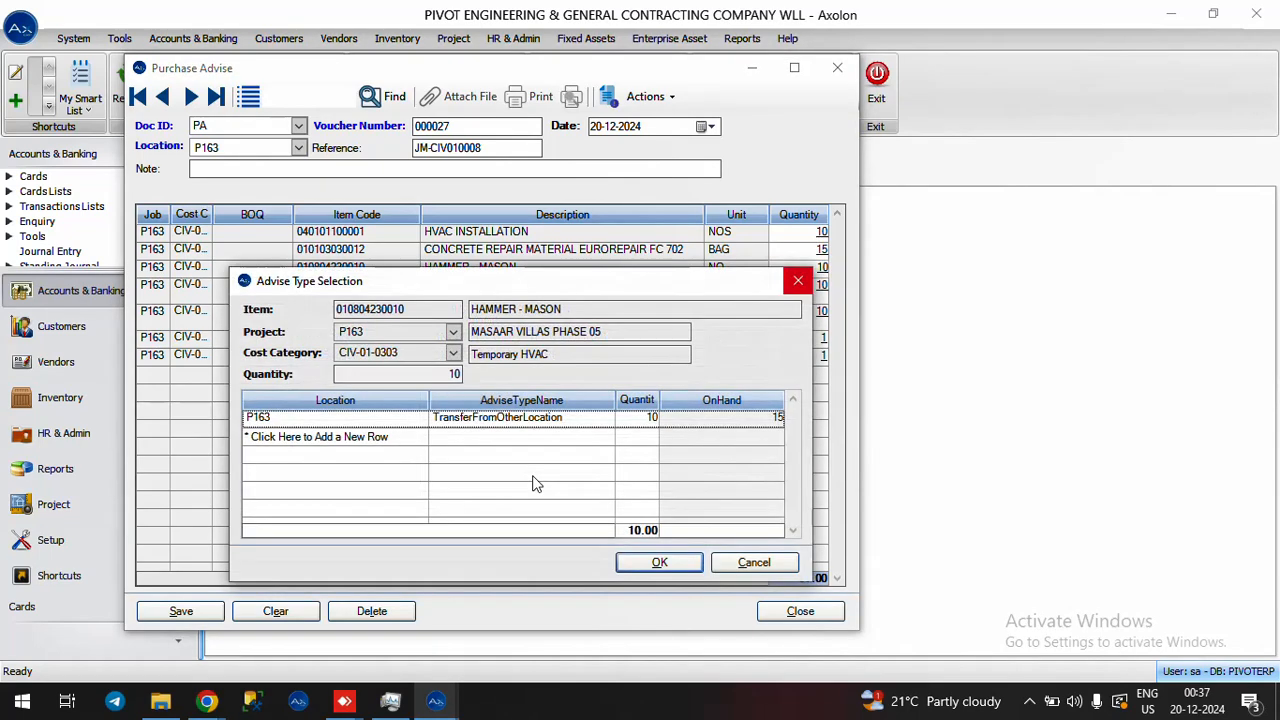
{"action": "left_click", "coordinate": [799, 283]}
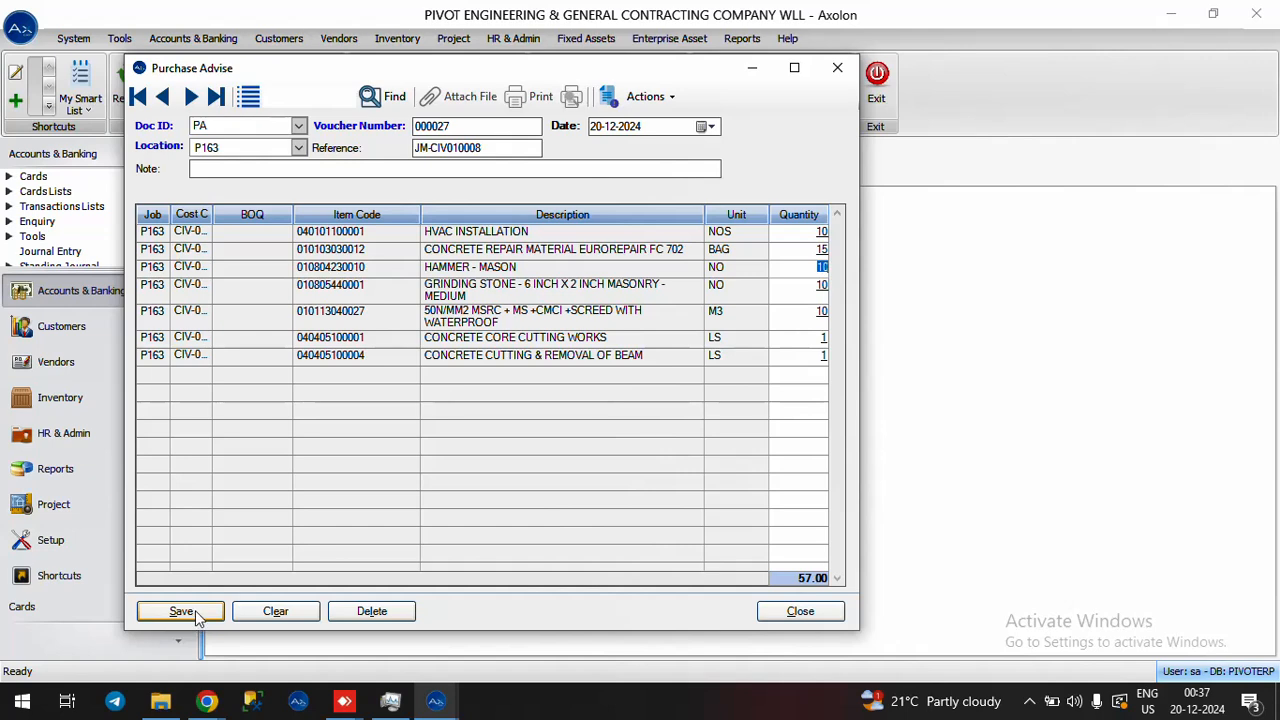
- Save the purchase advise and reopen the saved voucher
{"action": "left_click", "coordinate": [181, 611]}
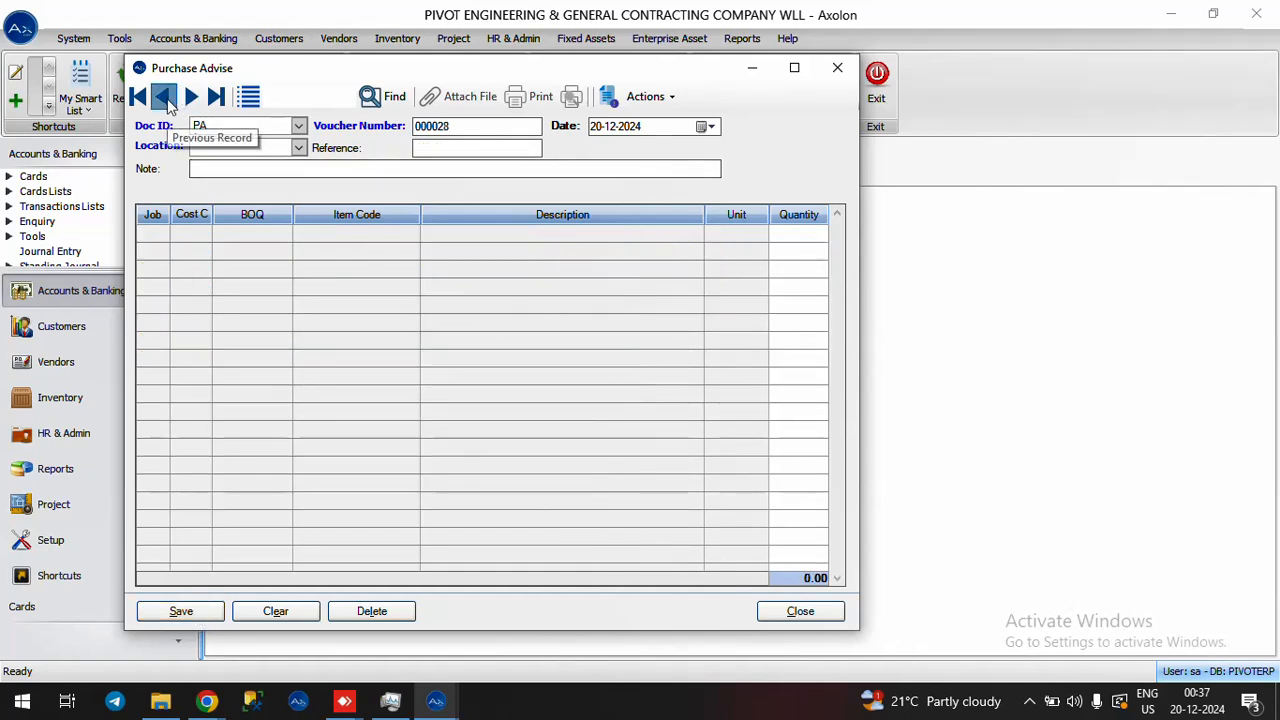
{"action": "left_click", "coordinate": [164, 98]}
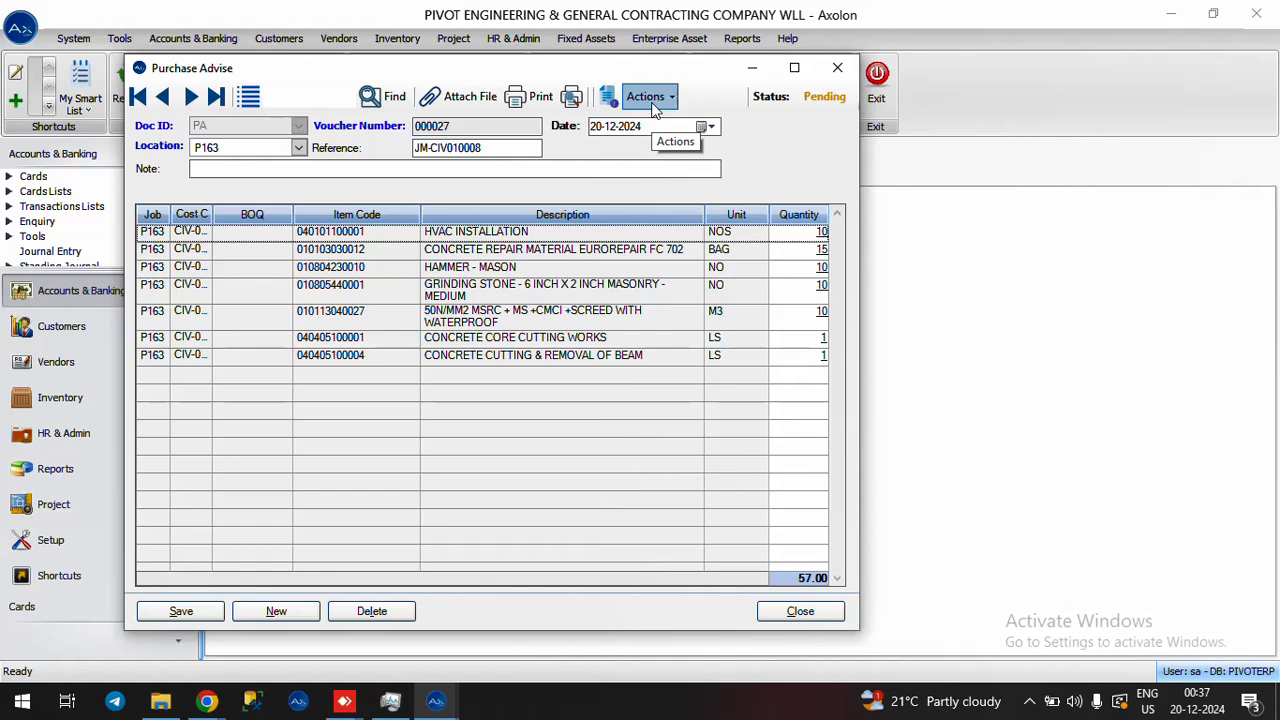
- Create an inventory transfer from the purchase advise for transfer location P163, with P163 as the Transfer From location
{"action": "left_click", "coordinate": [650, 97]}
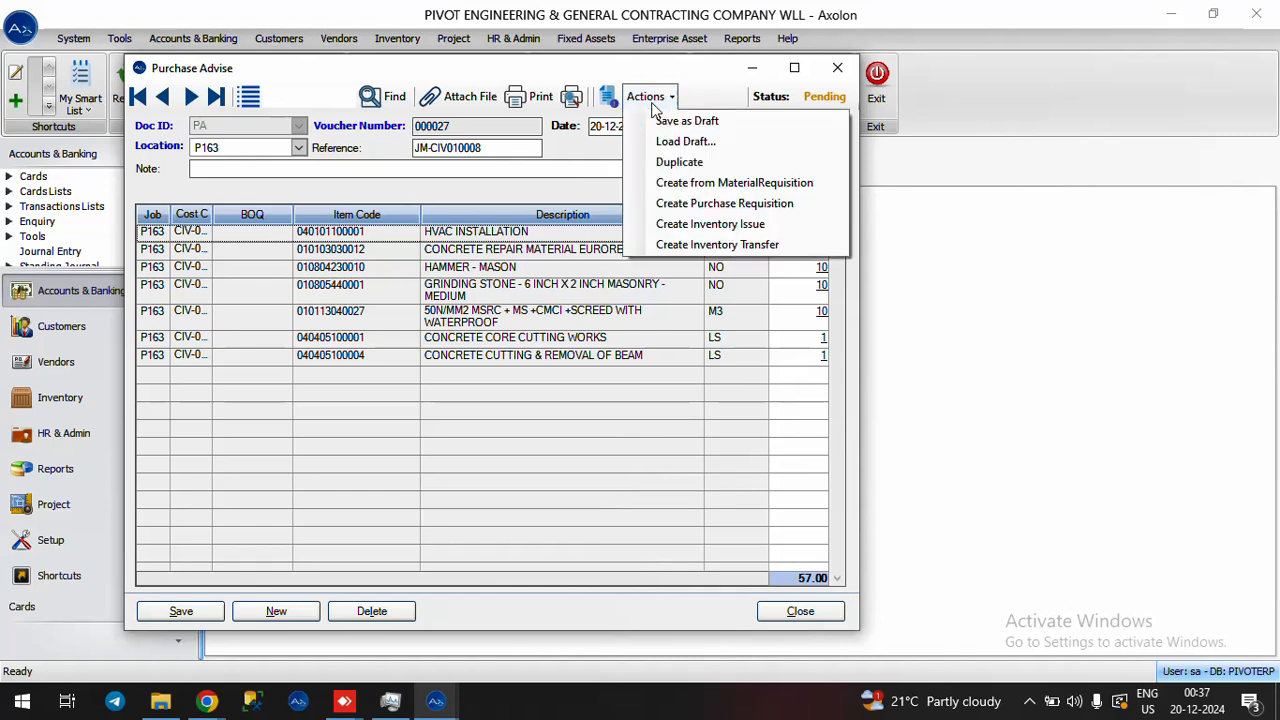
{"action": "left_click", "coordinate": [686, 248]}
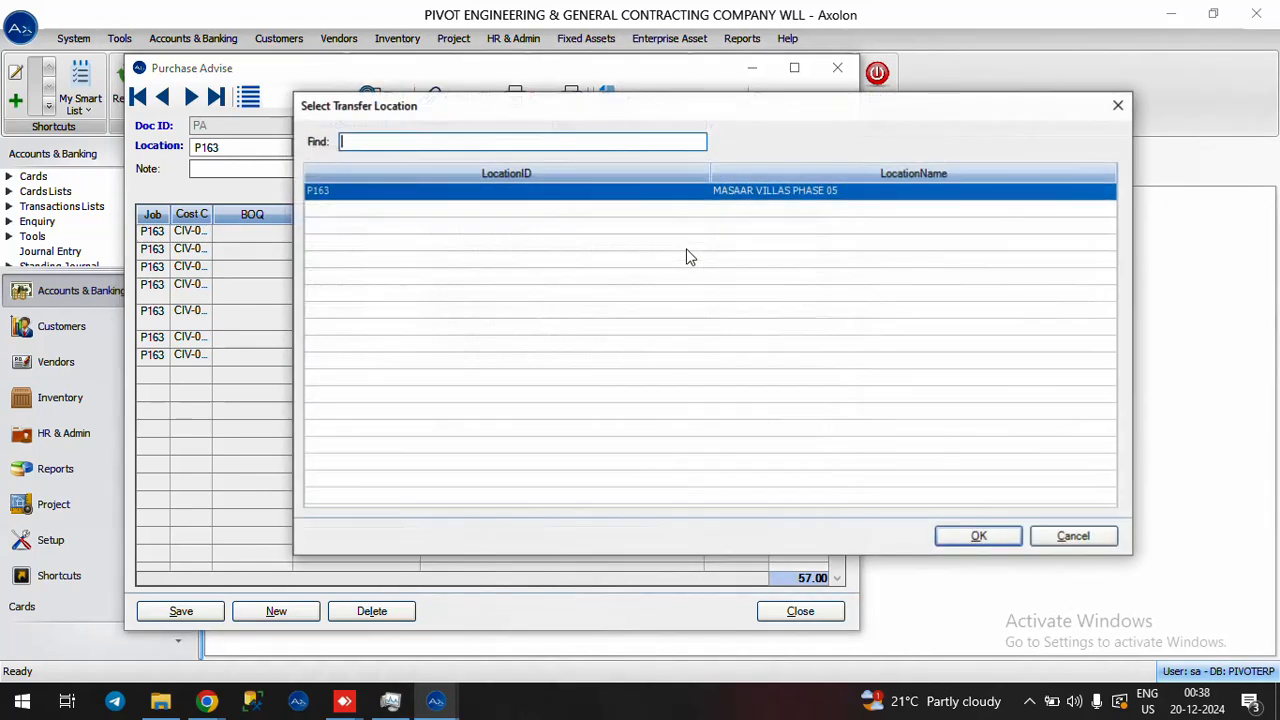
{"action": "double_click", "coordinate": [700, 193]}
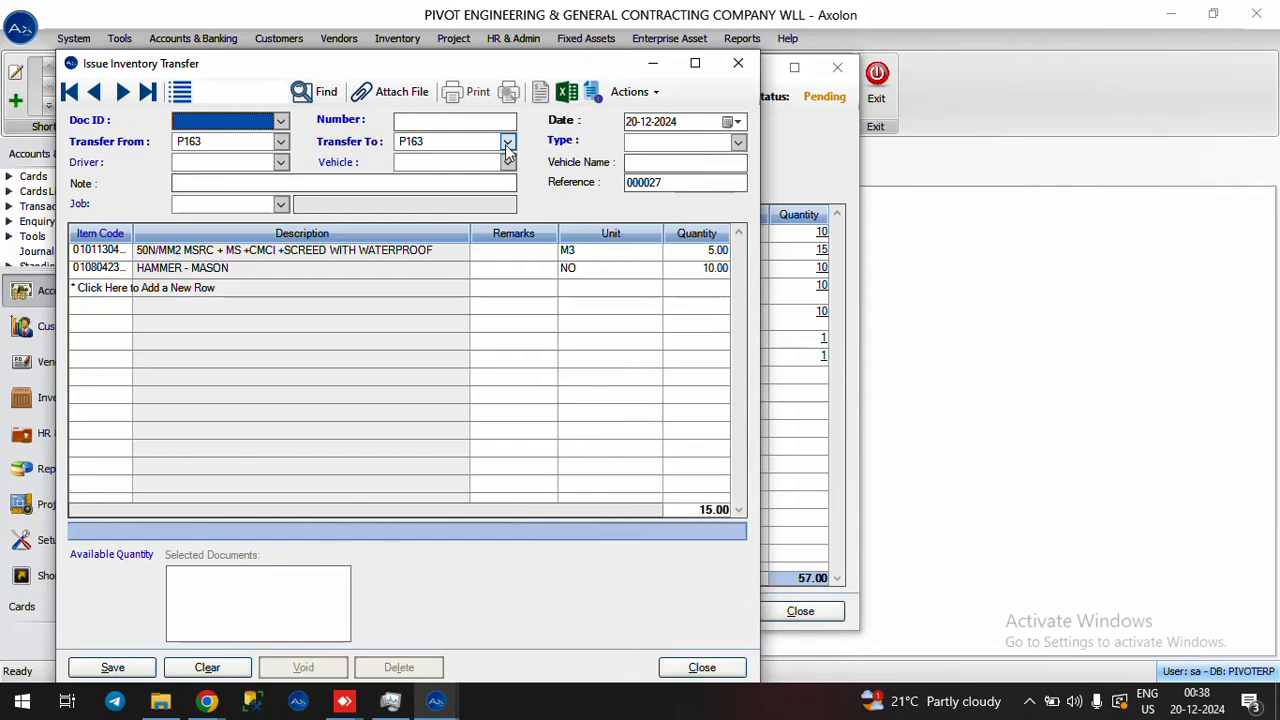
{"action": "left_click", "coordinate": [281, 145]}
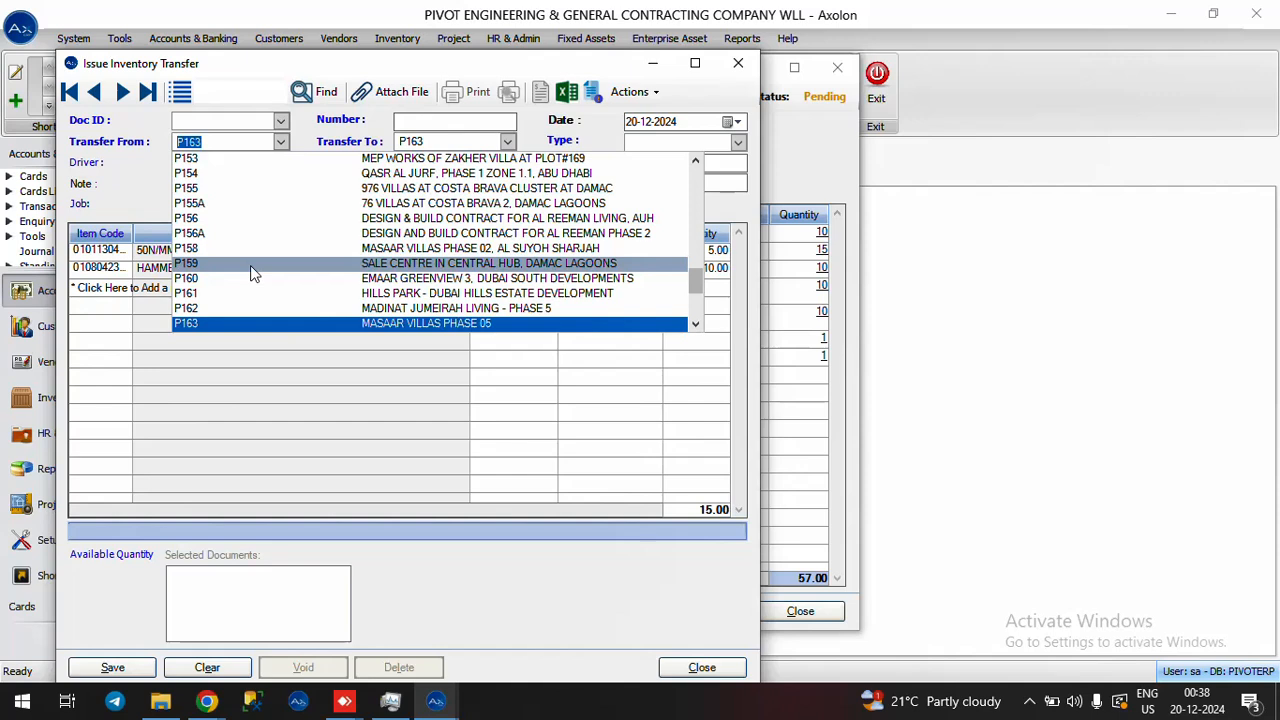
{"action": "left_click", "coordinate": [252, 323]}
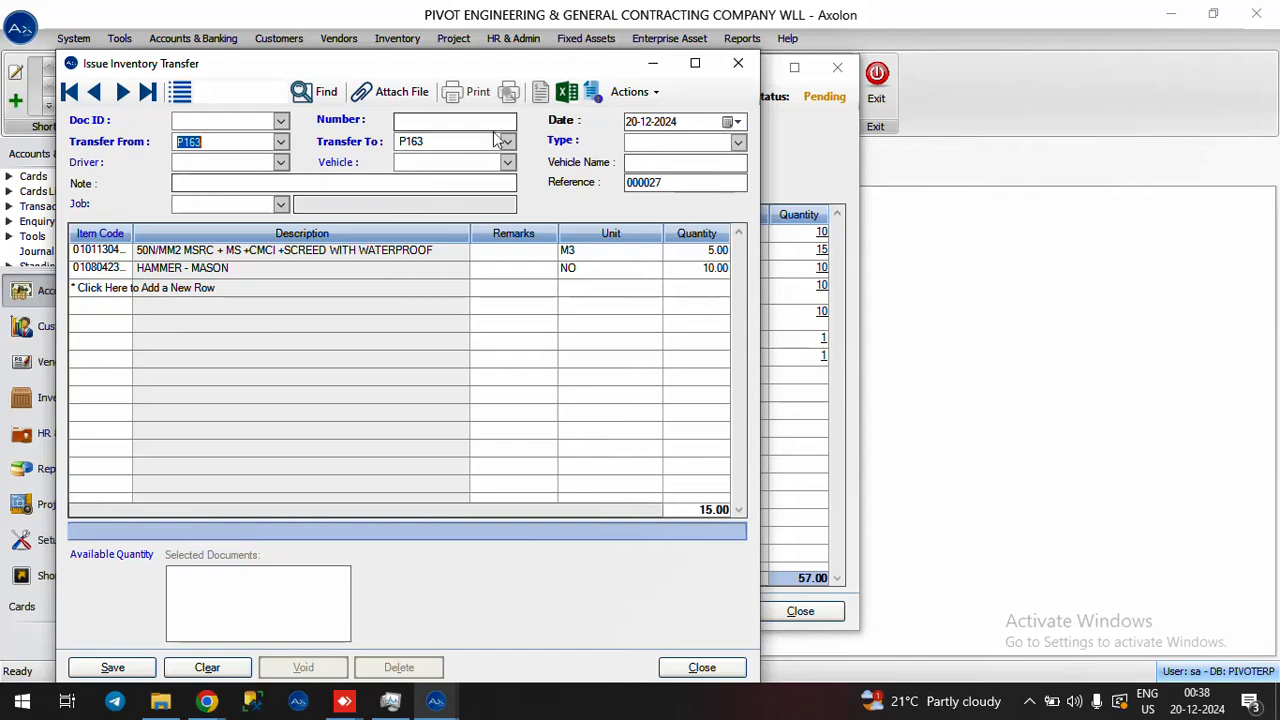
- Set Transfer To to P162, the Doc ID to ITP155 and the Type to TRANSFER, and close the transfer without saving
{"action": "left_click", "coordinate": [507, 141]}
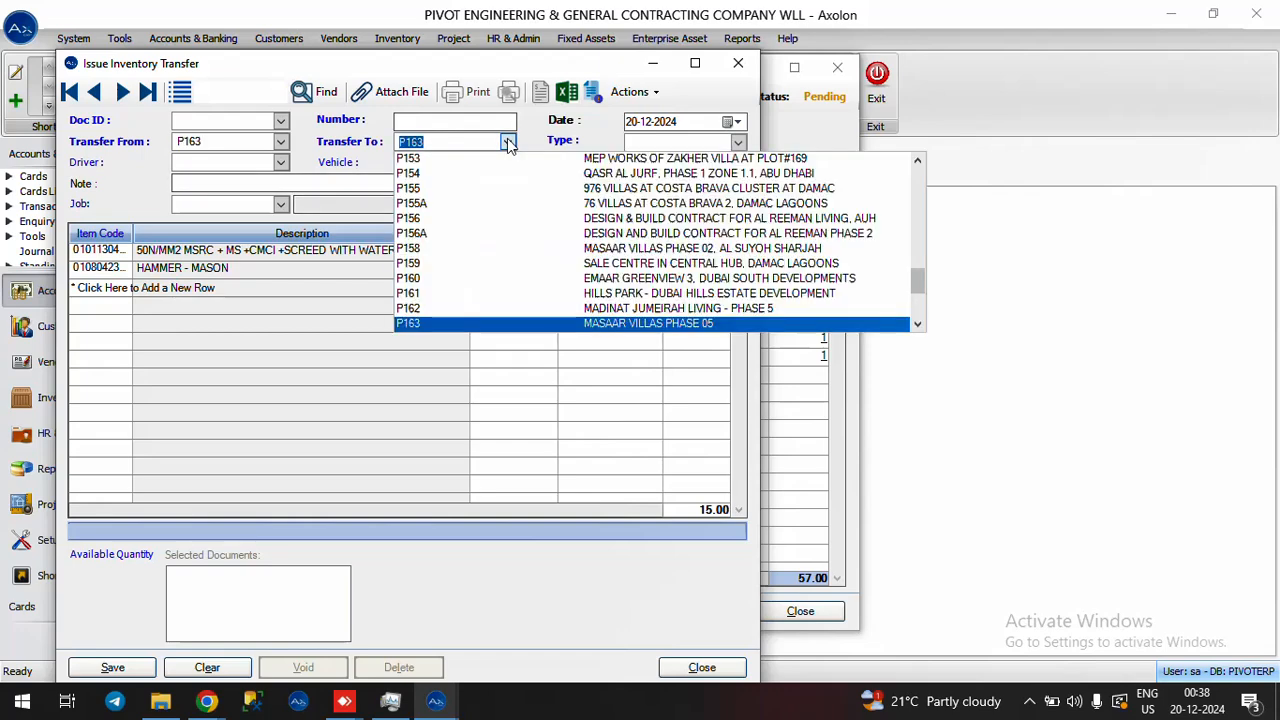
{"action": "left_click", "coordinate": [503, 313]}
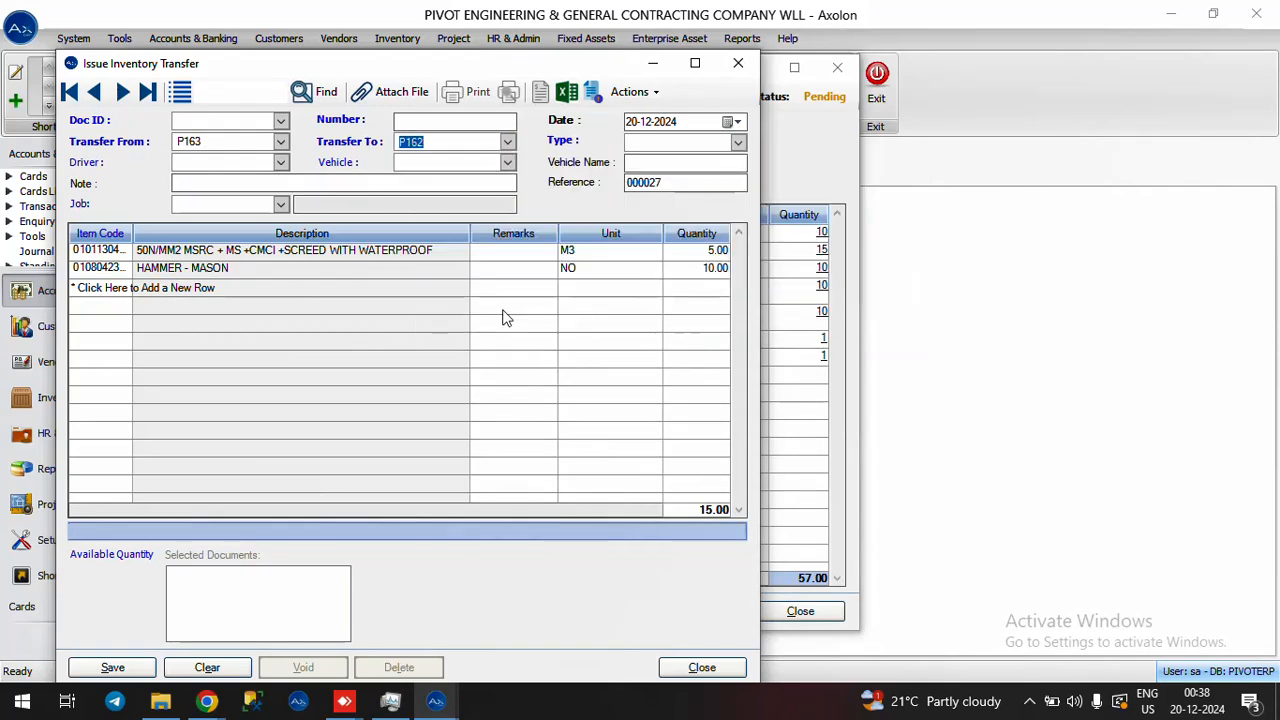
{"action": "left_click", "coordinate": [281, 121]}
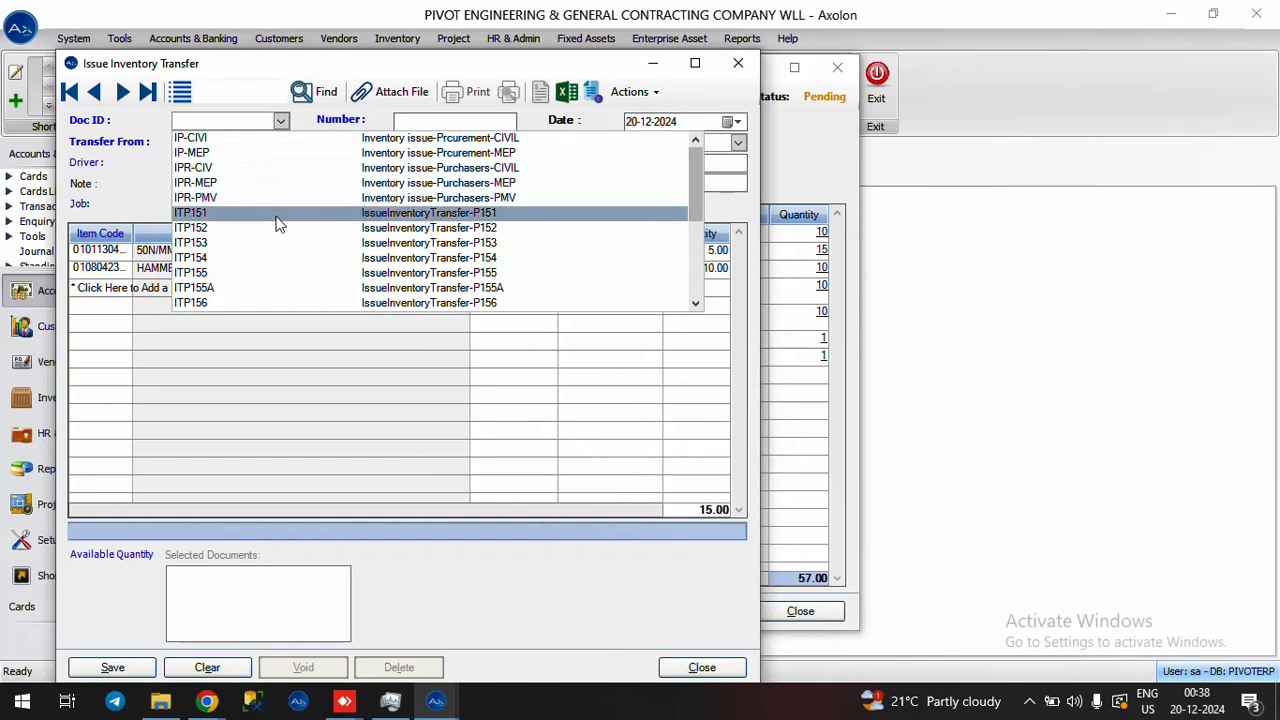
{"action": "left_click", "coordinate": [225, 272]}
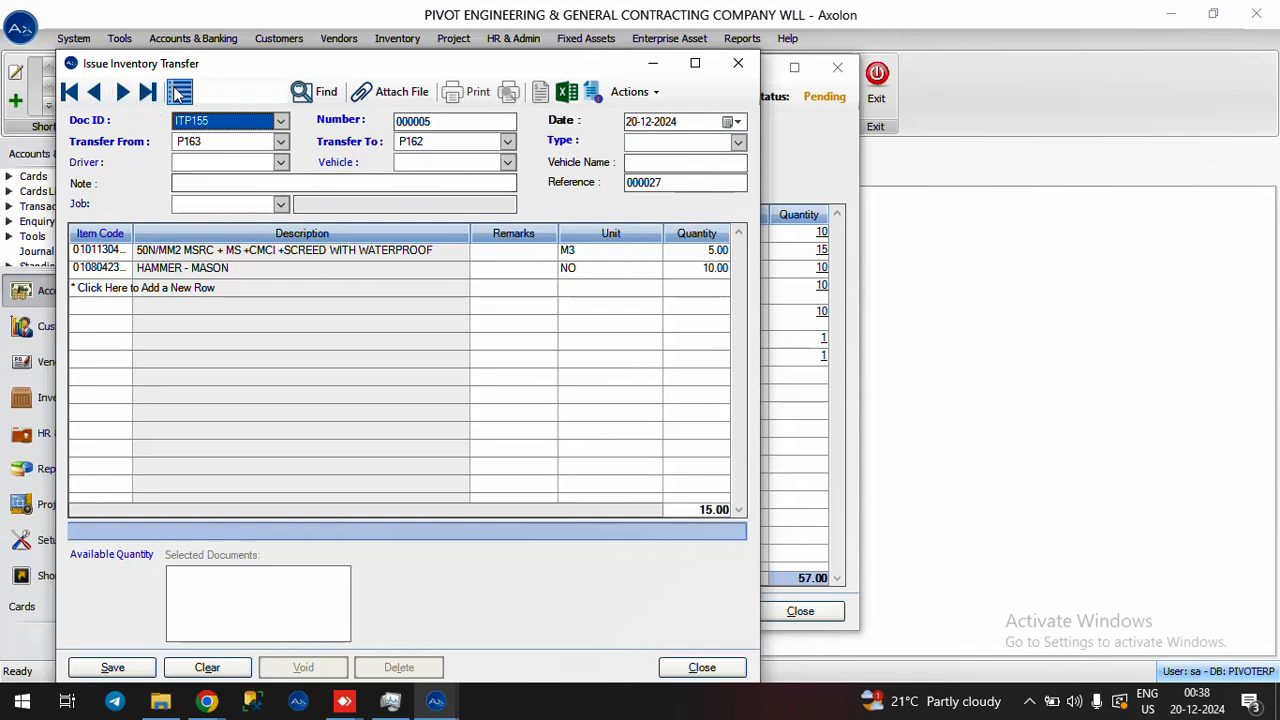
{"action": "left_click", "coordinate": [737, 141]}
{"action": "left_click", "coordinate": [705, 177]}
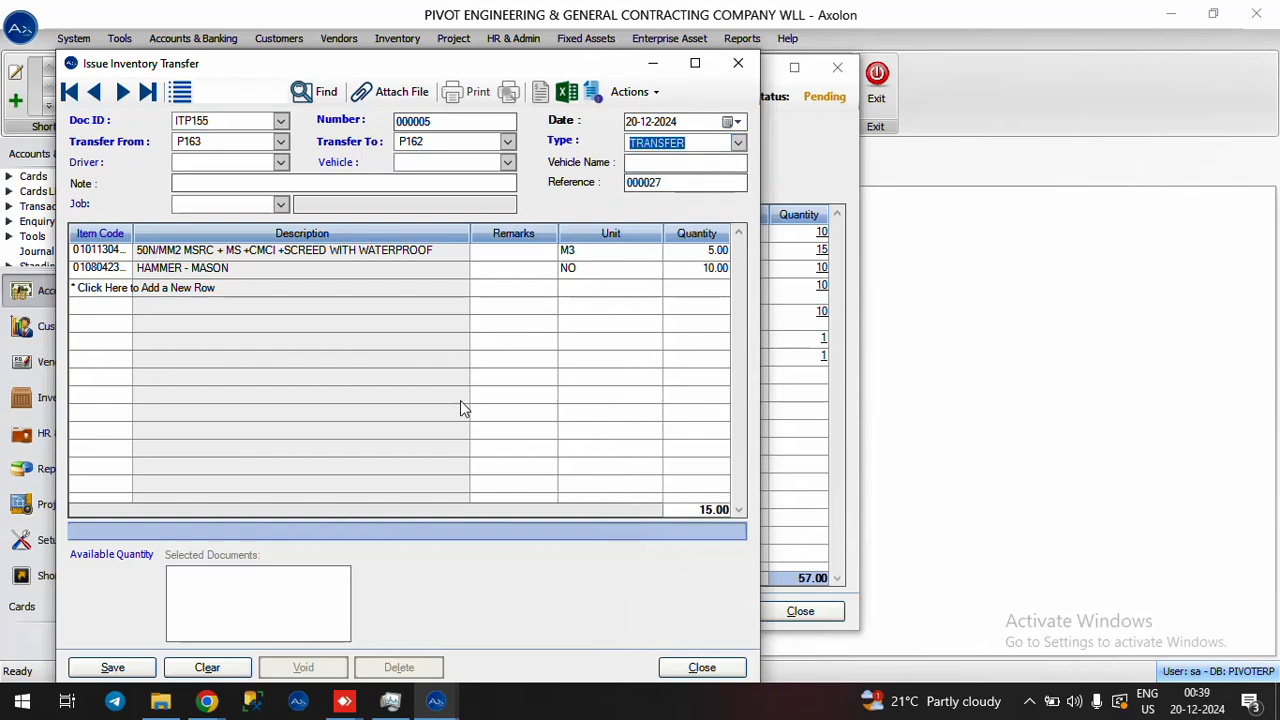
{"action": "left_click", "coordinate": [735, 66]}
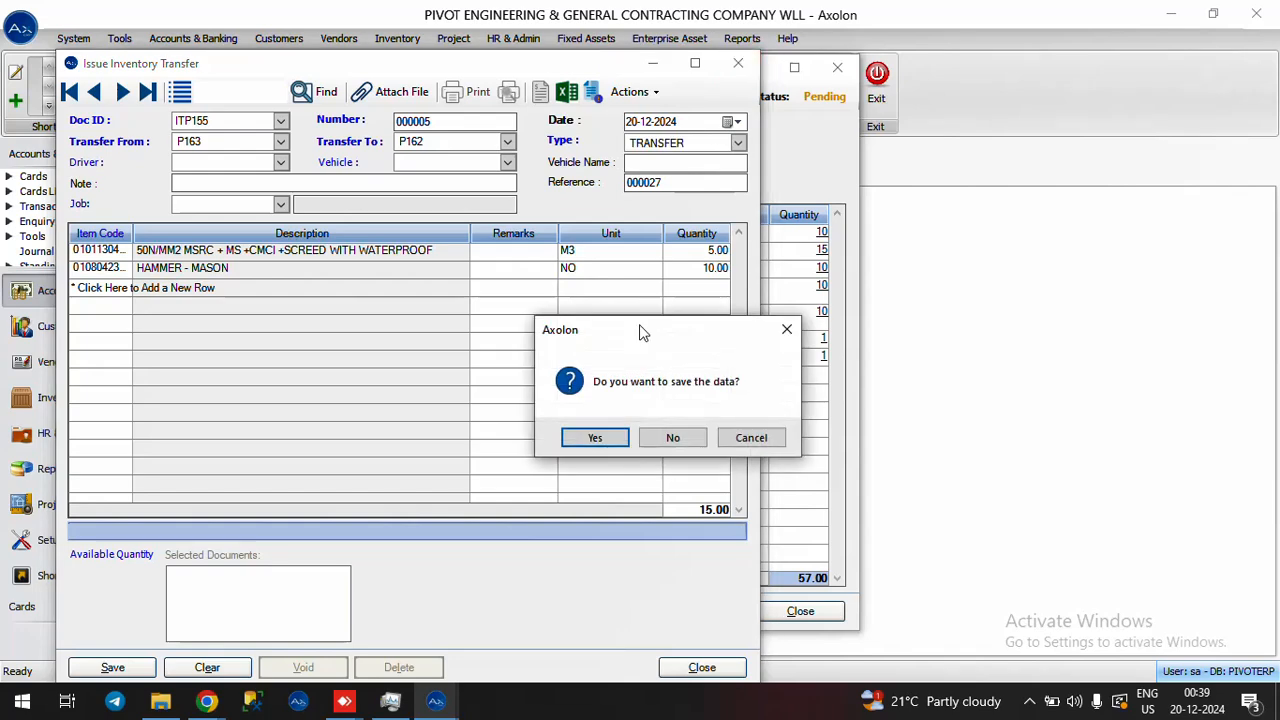
{"action": "left_click", "coordinate": [673, 438]}
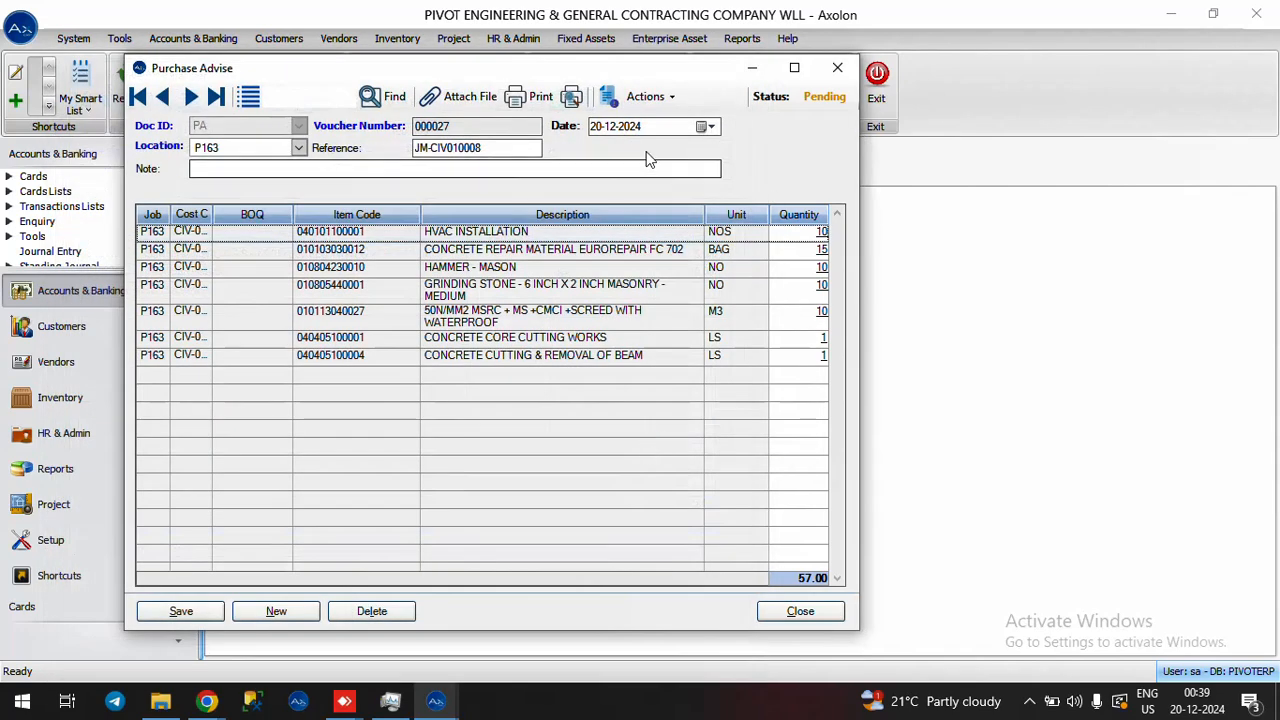
- Create a project inventory issue from the purchase advise, review its item line, and close it without saving
{"action": "left_click", "coordinate": [650, 97]}
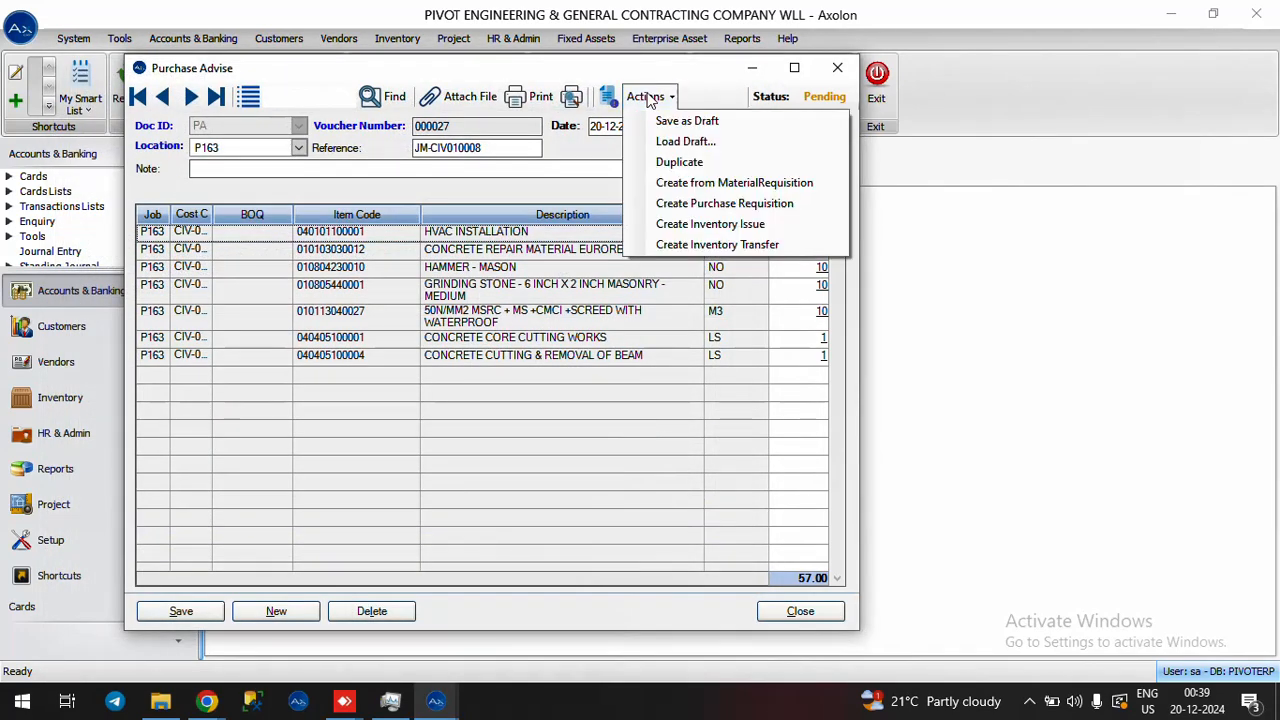
{"action": "left_click", "coordinate": [710, 224]}
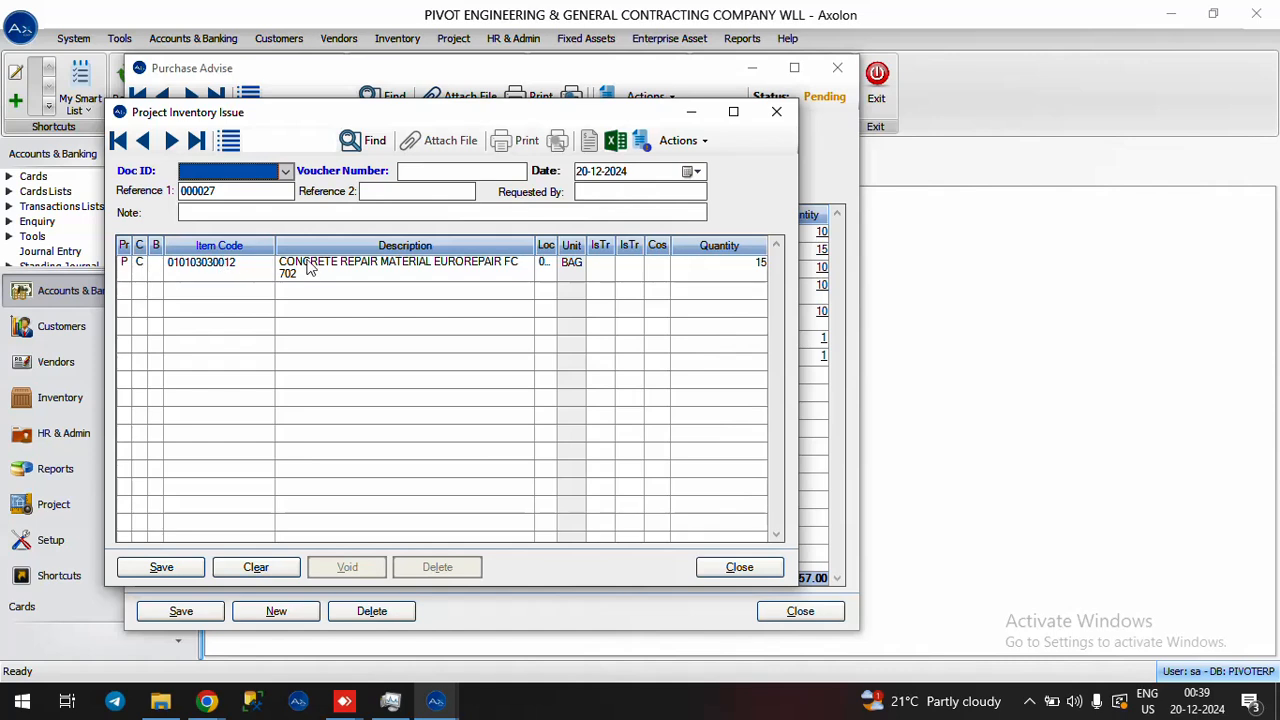
{"action": "left_click", "coordinate": [137, 266]}
{"action": "left_click", "coordinate": [775, 115]}
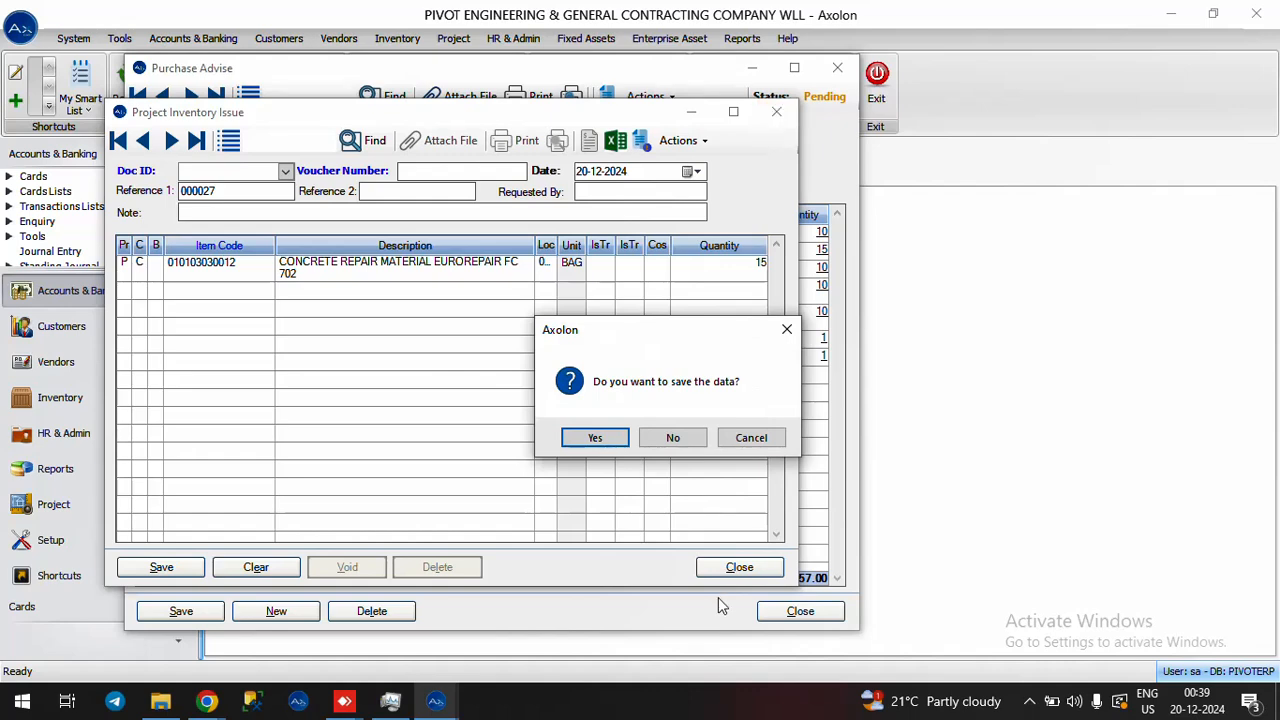
{"action": "left_click", "coordinate": [672, 437]}
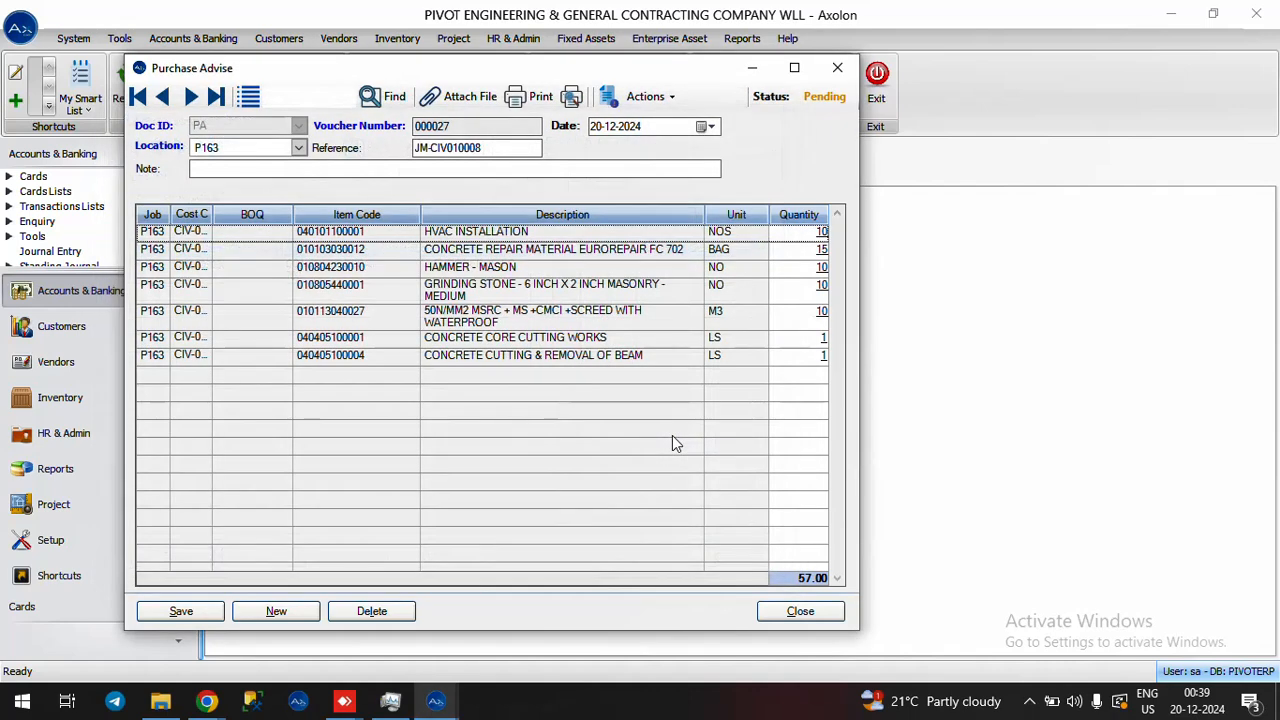
- Minimize the purchase advise, start a new Issue Inventory Transfer, and set Transfer From to P163
{"action": "left_click", "coordinate": [752, 68]}
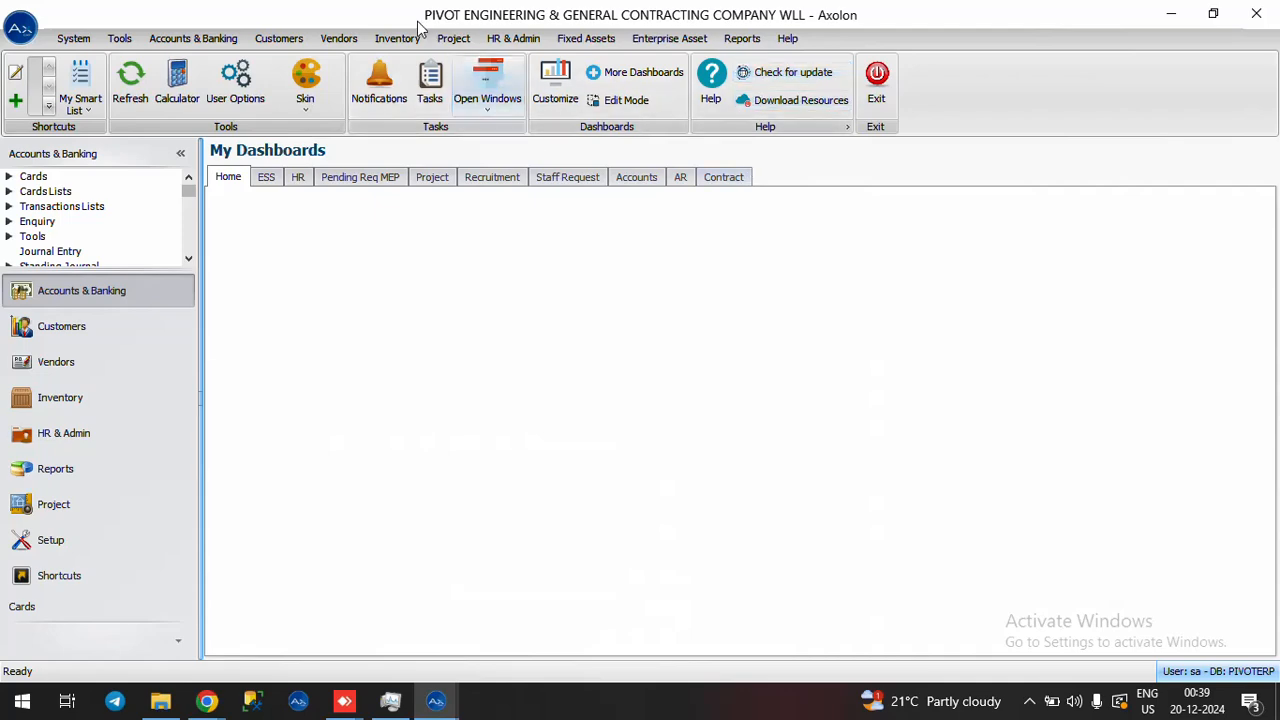
{"action": "left_click", "coordinate": [397, 40]}
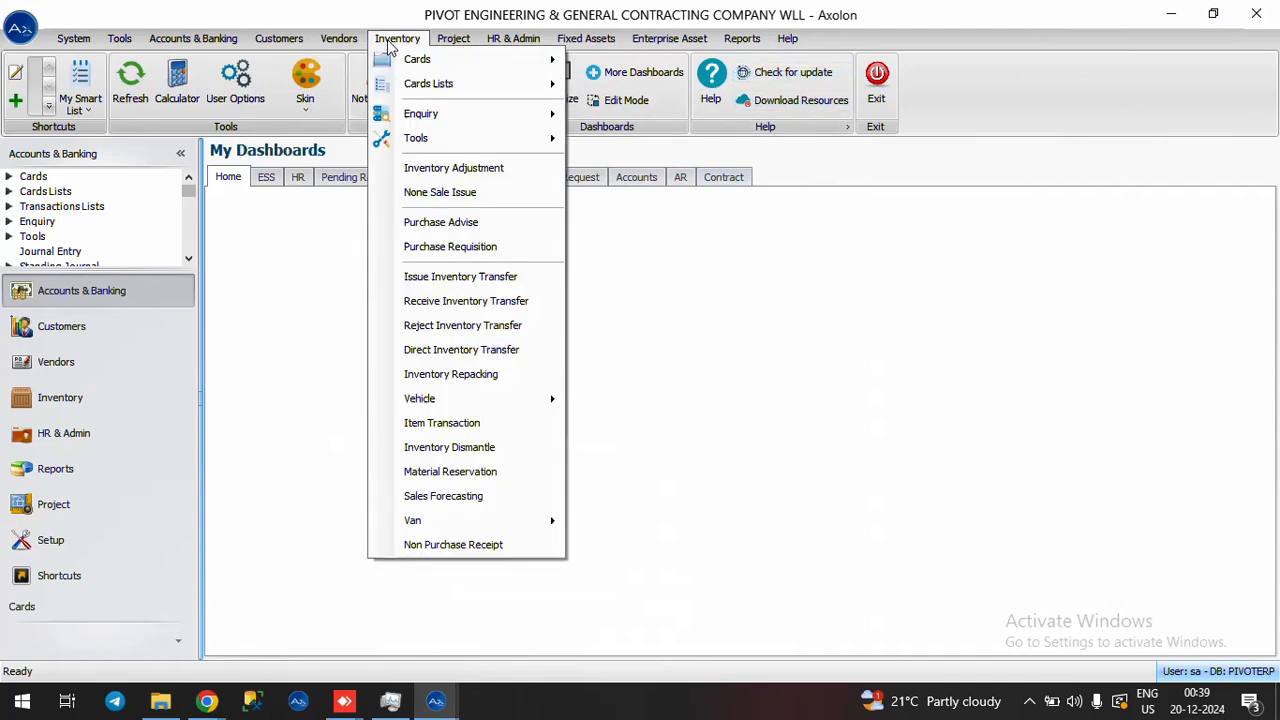
{"action": "left_click", "coordinate": [437, 284]}
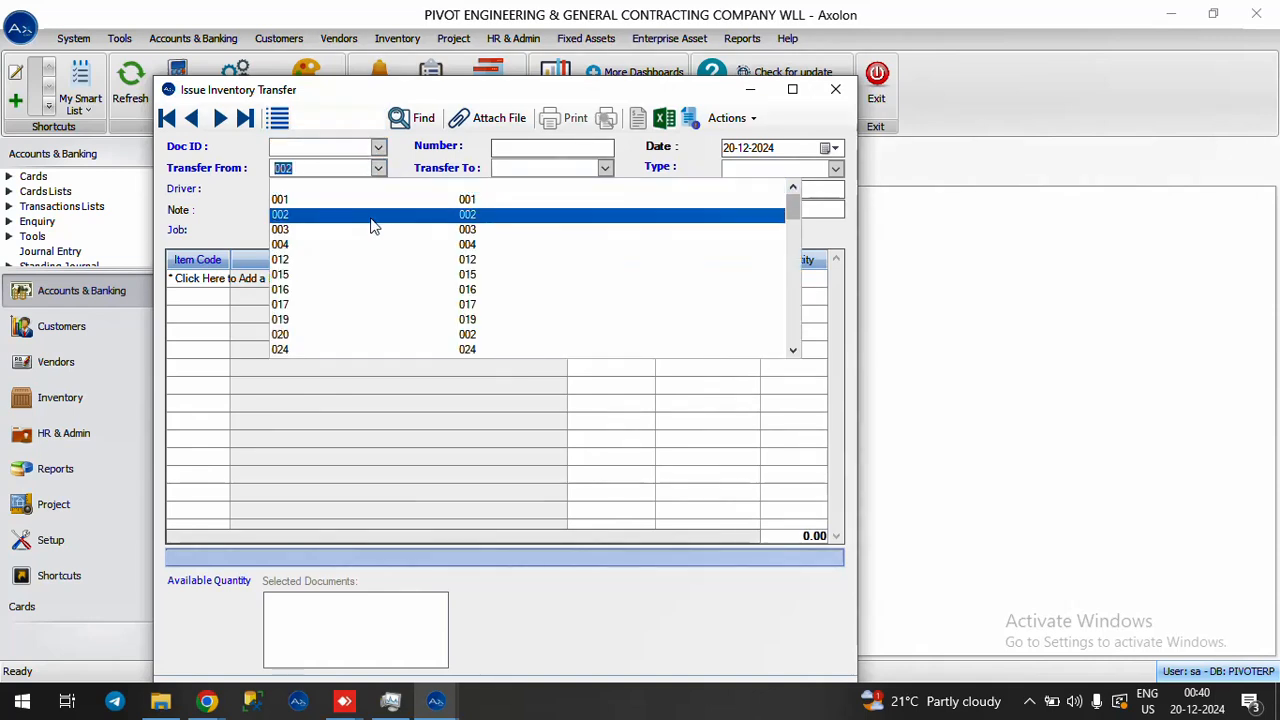
{"action": "left_click", "coordinate": [373, 215]}
{"action": "left_click", "coordinate": [377, 168]}
{"action": "type", "text": "163"}
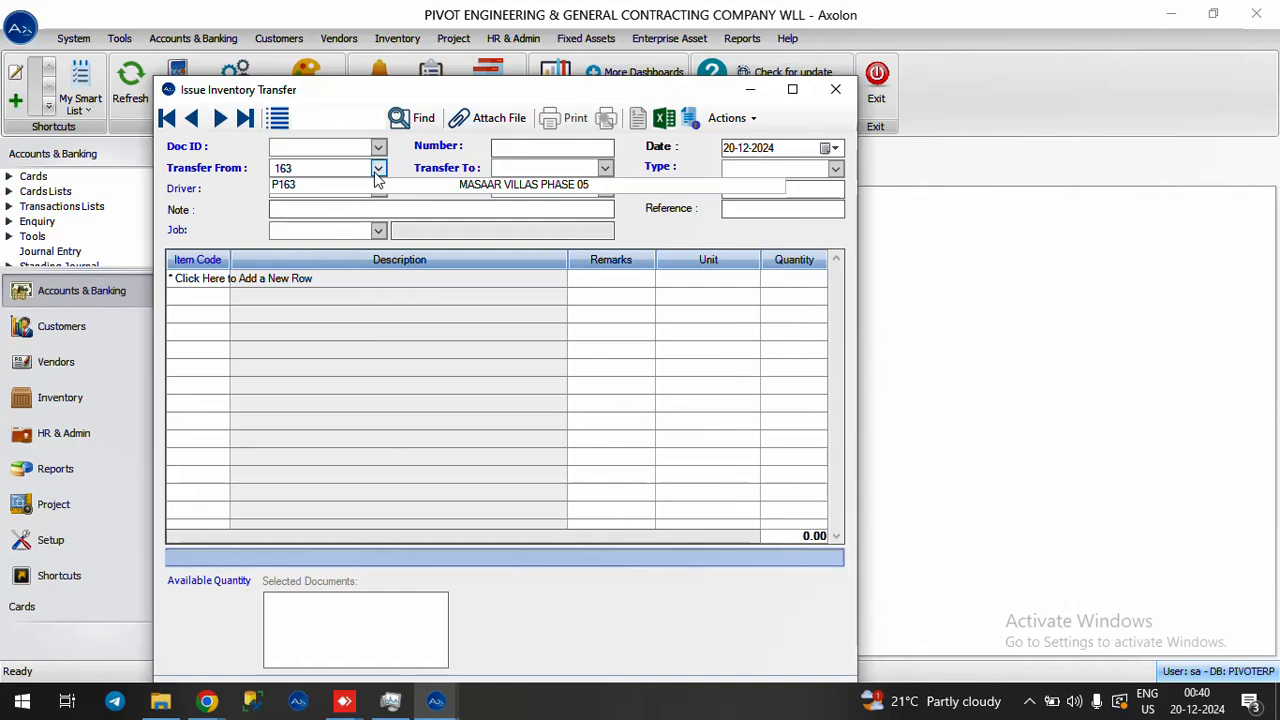
{"action": "key", "text": "Down"}
{"action": "key", "text": "Return"}
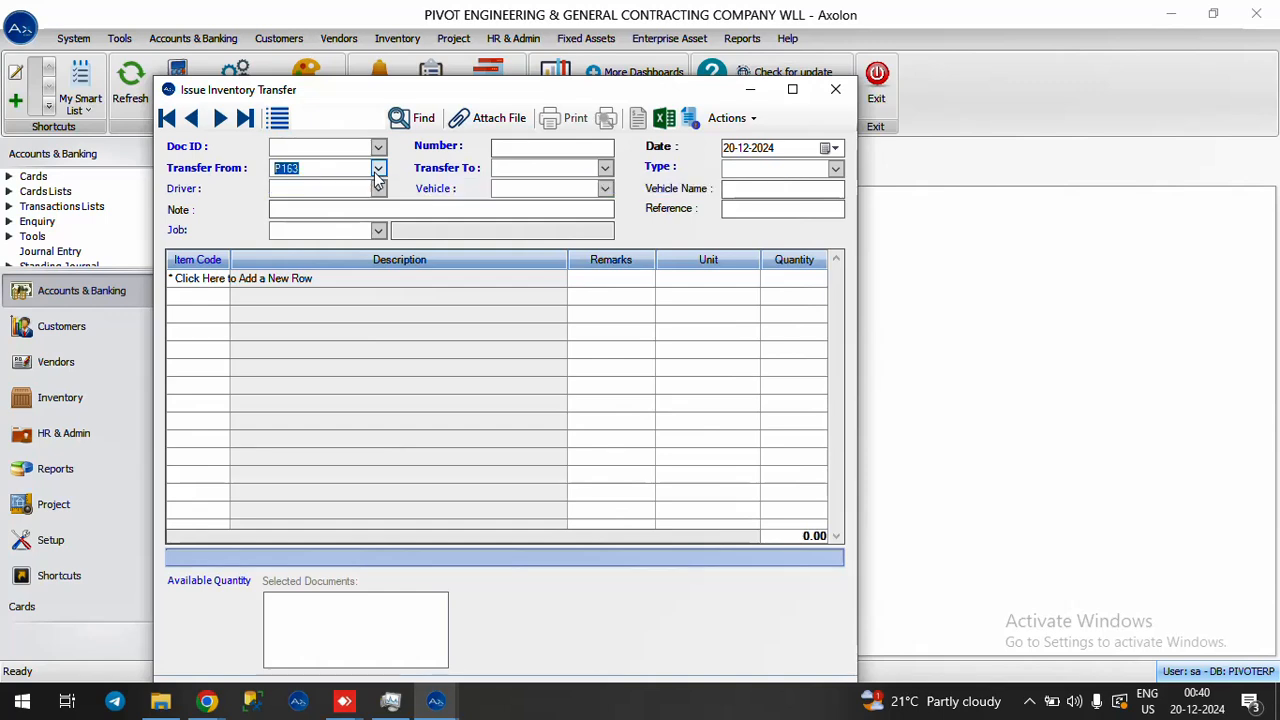
- Set the transfer's Transfer To location to P155 and its Type to TRANSFER
{"action": "left_click", "coordinate": [604, 167]}
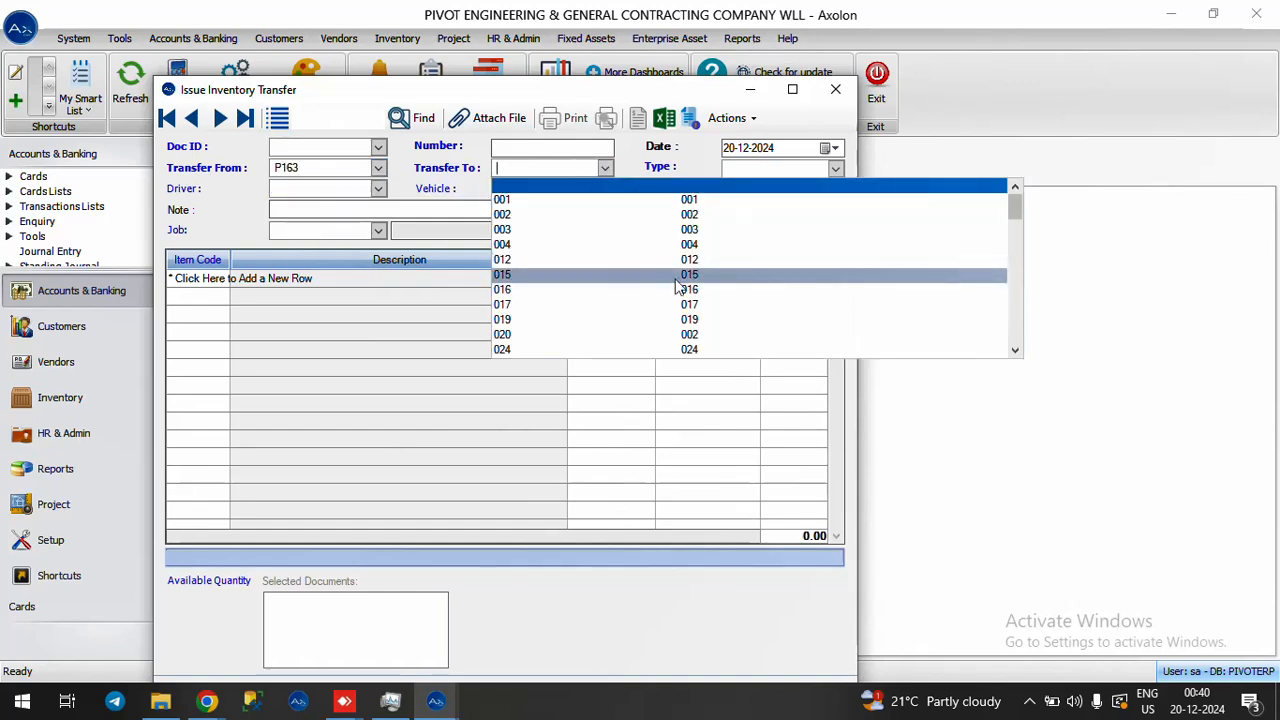
{"action": "type", "text": "155"}
{"action": "key", "text": "Down"}
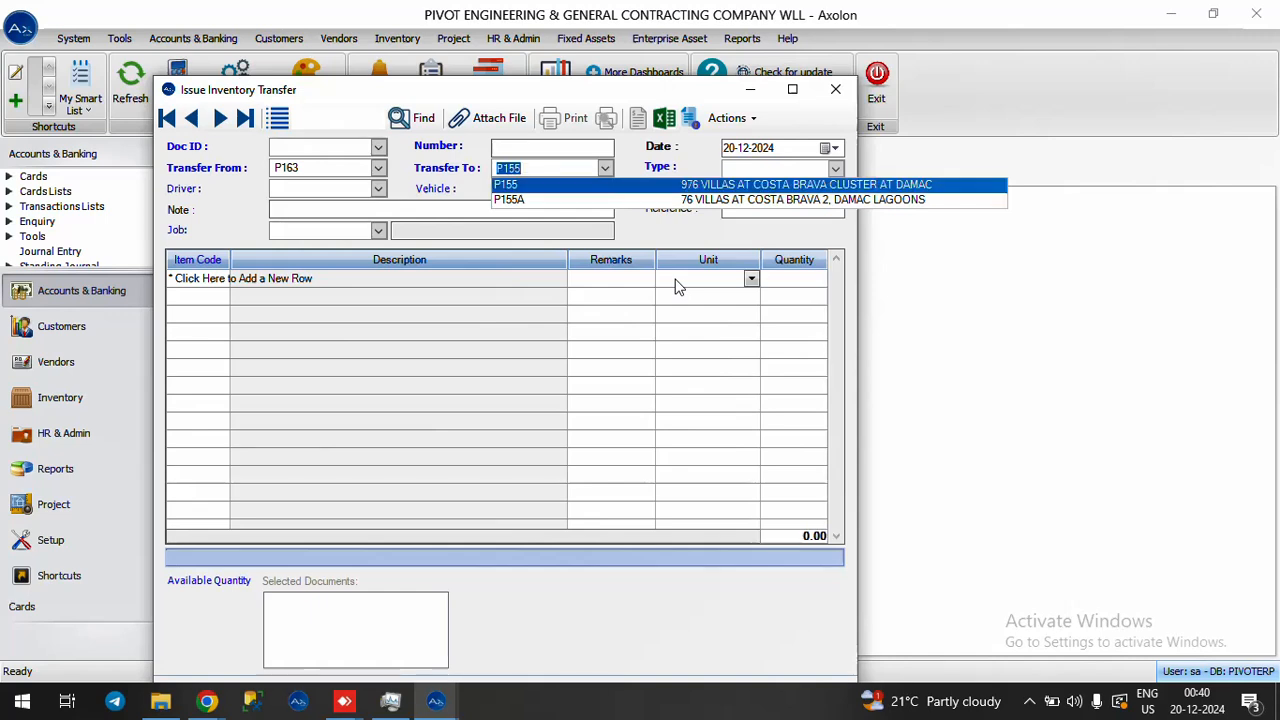
{"action": "key", "text": "Return"}
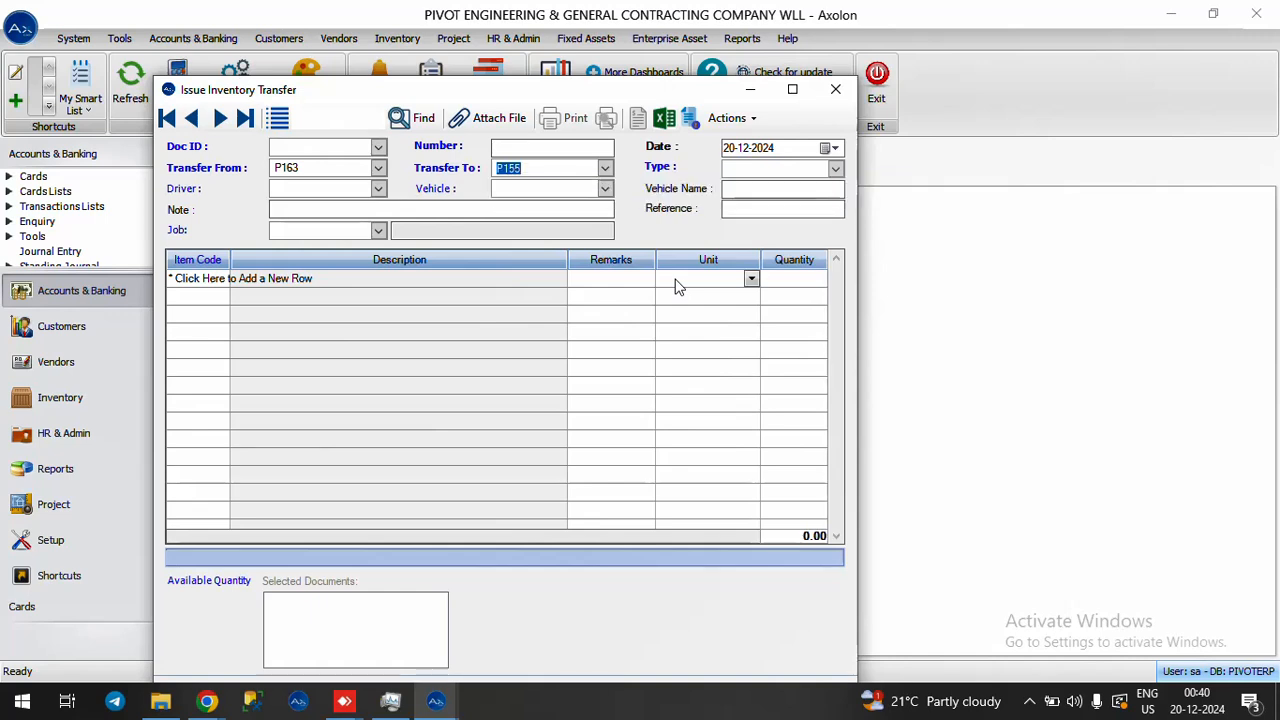
{"action": "left_click", "coordinate": [835, 168]}
{"action": "left_click", "coordinate": [829, 202]}
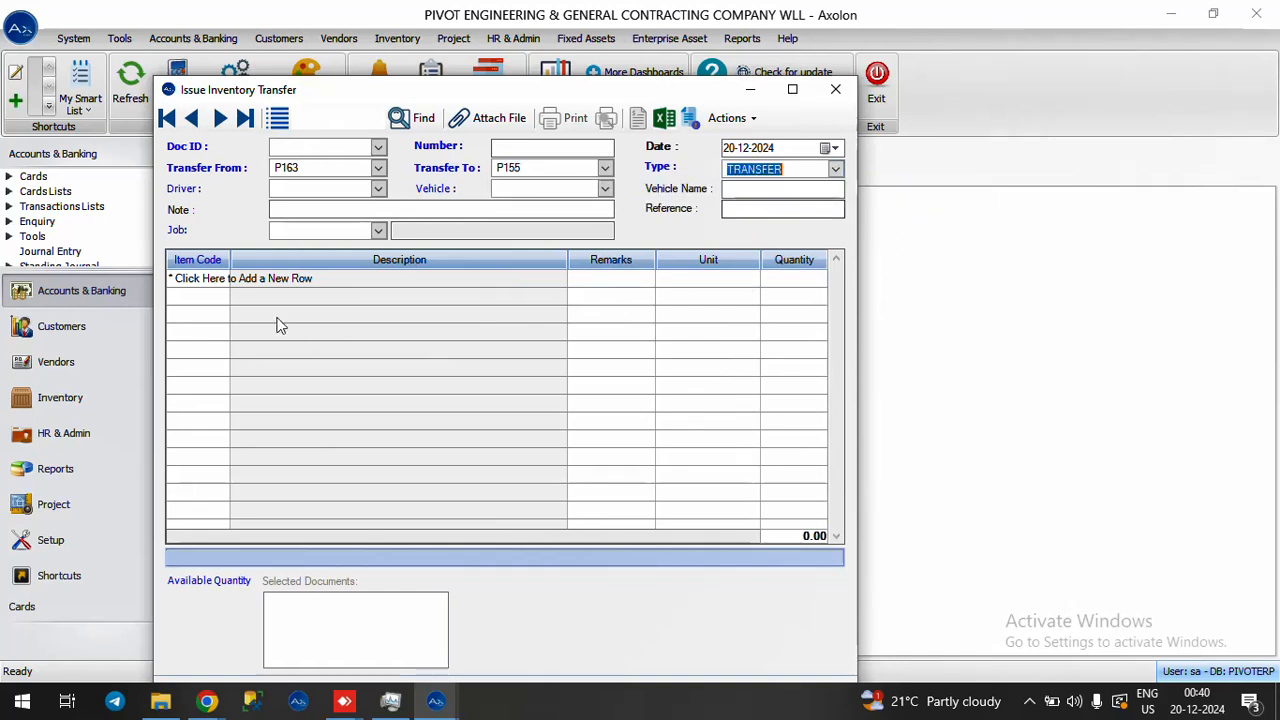
{"action": "left_click", "coordinate": [220, 280]}
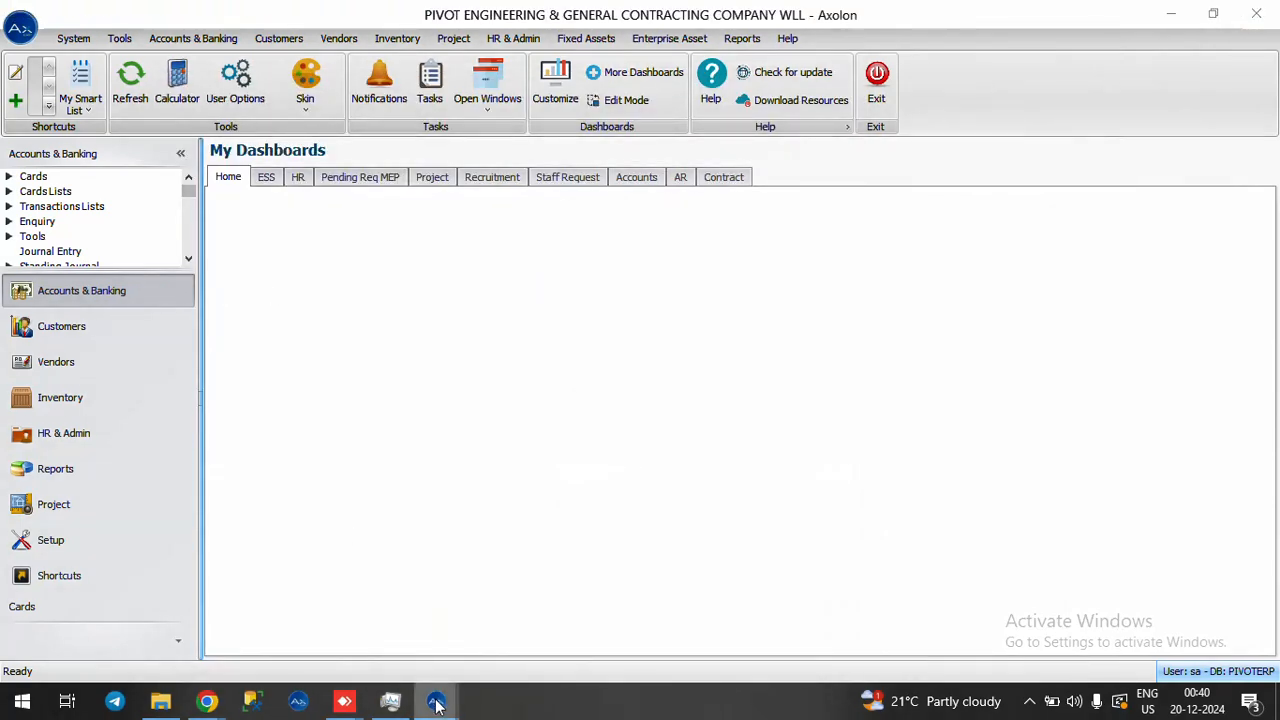
{"action": "mouse_move", "coordinate": [435, 700]}
{"action": "left_click", "coordinate": [798, 635]}
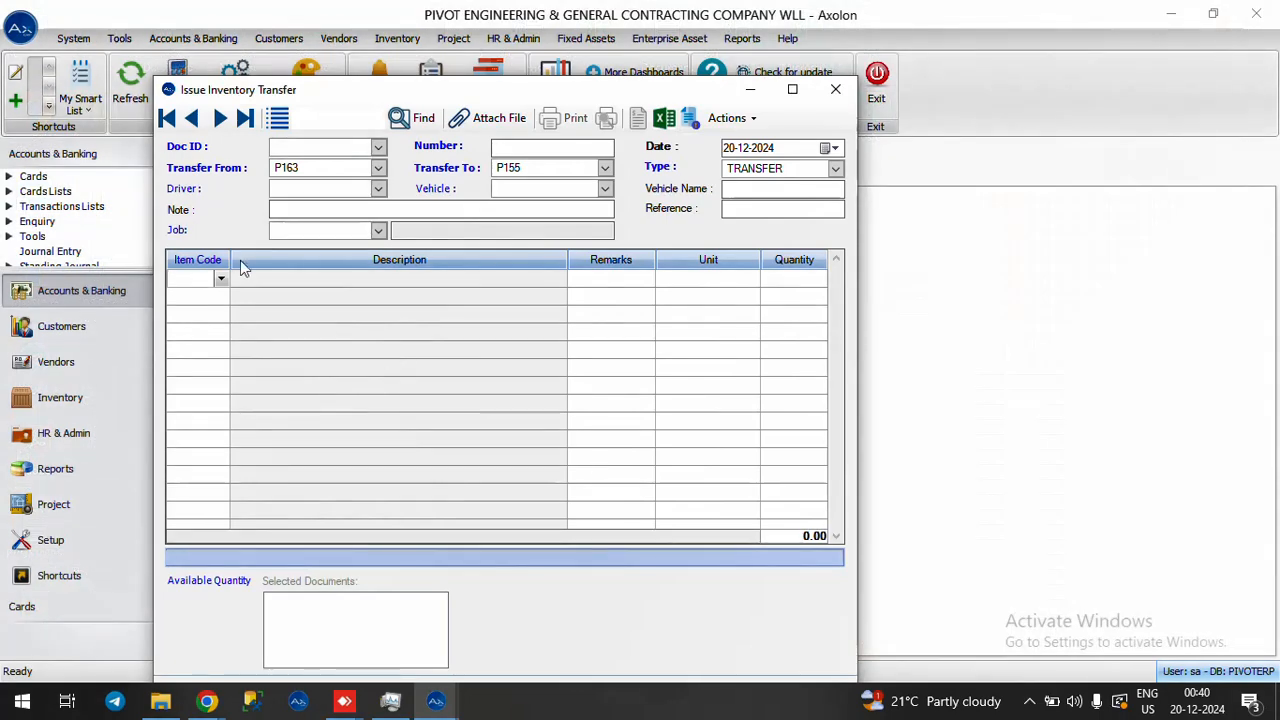
{"action": "left_click", "coordinate": [224, 279]}
{"action": "left_click", "coordinate": [221, 279]}
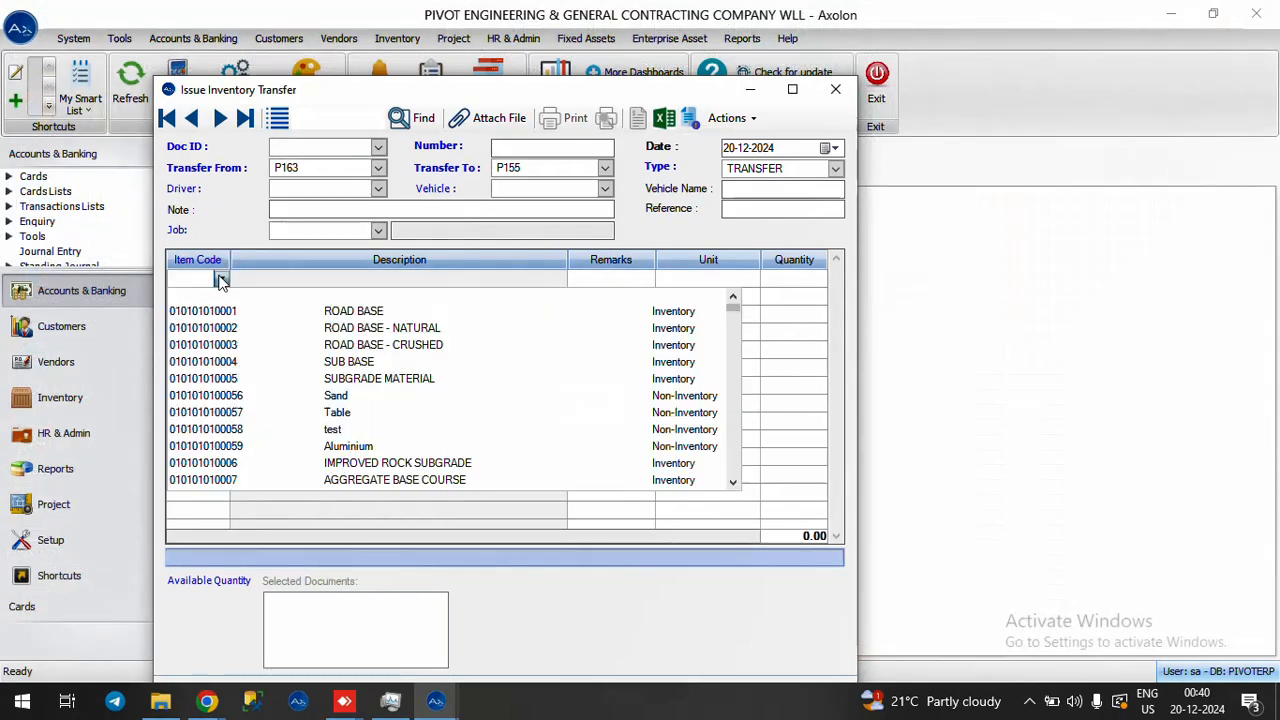
{"action": "left_click", "coordinate": [254, 317]}
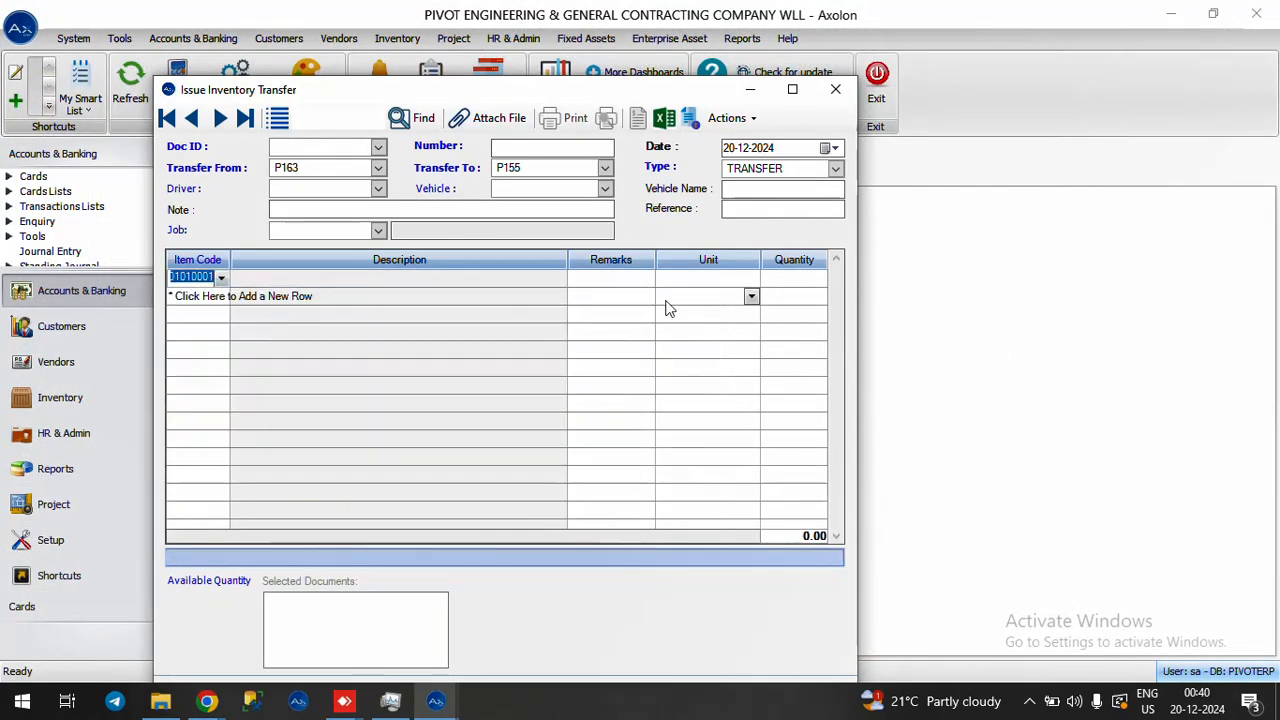
{"action": "left_click", "coordinate": [709, 281]}
{"action": "left_click", "coordinate": [797, 281]}
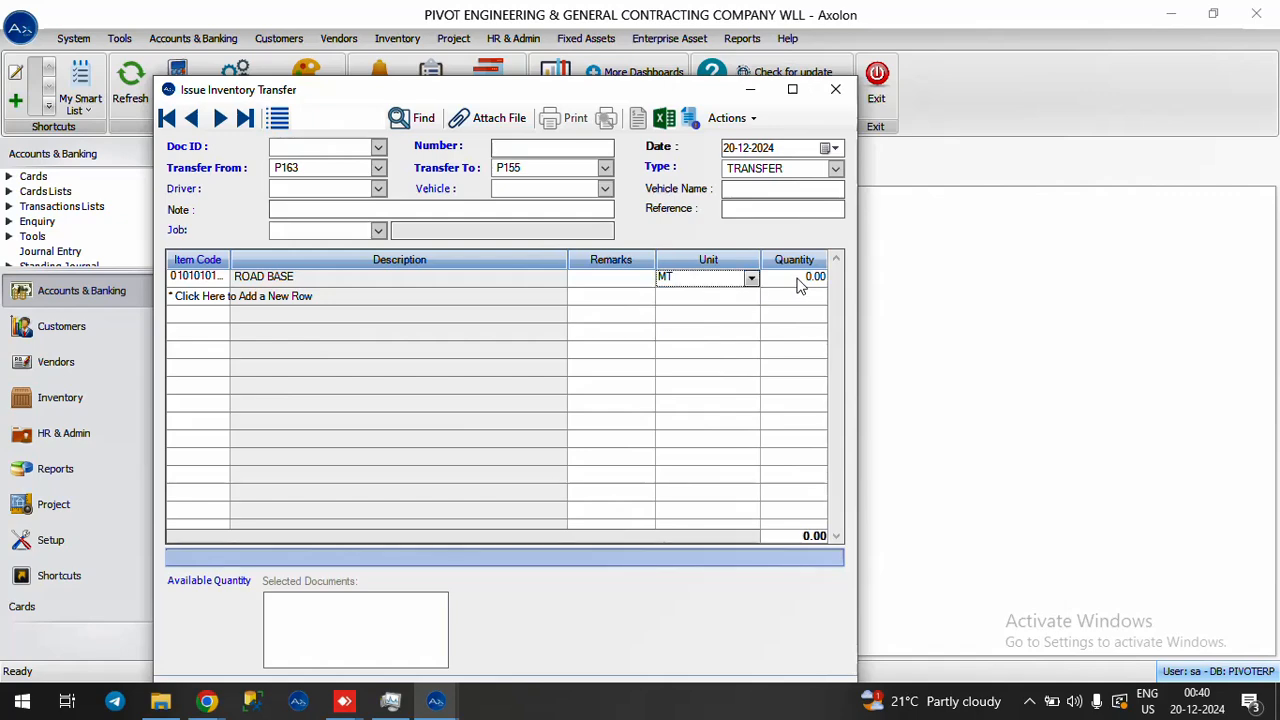
{"action": "left_click", "coordinate": [798, 284]}
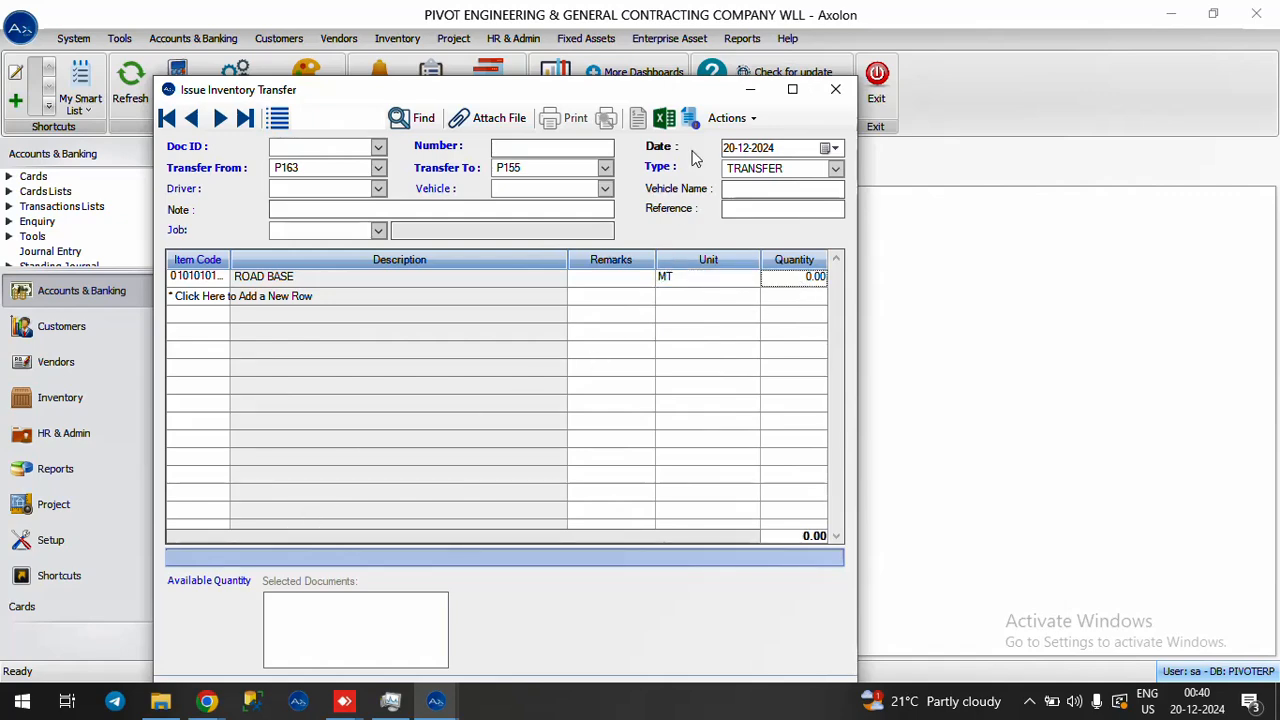
- Set the transfer's Doc ID to ITP163 and close the maximized transfer without saving
{"action": "double_click", "coordinate": [672, 92]}
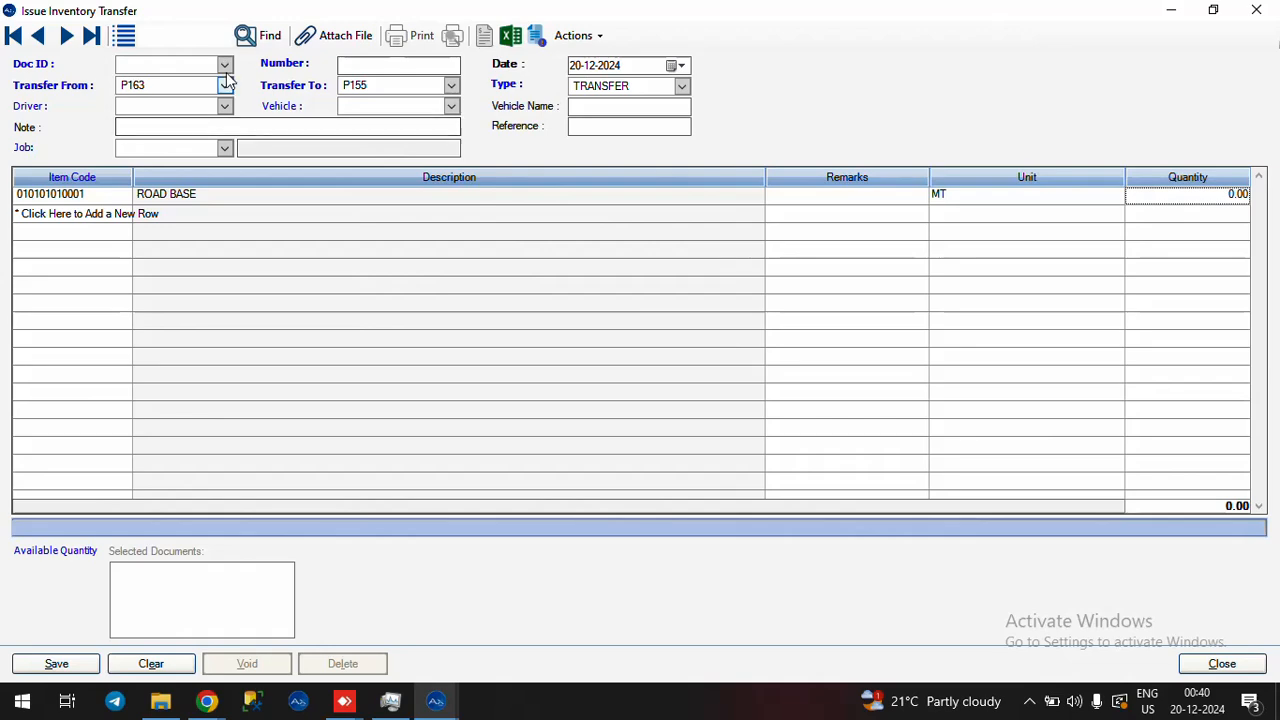
{"action": "left_click", "coordinate": [224, 64]}
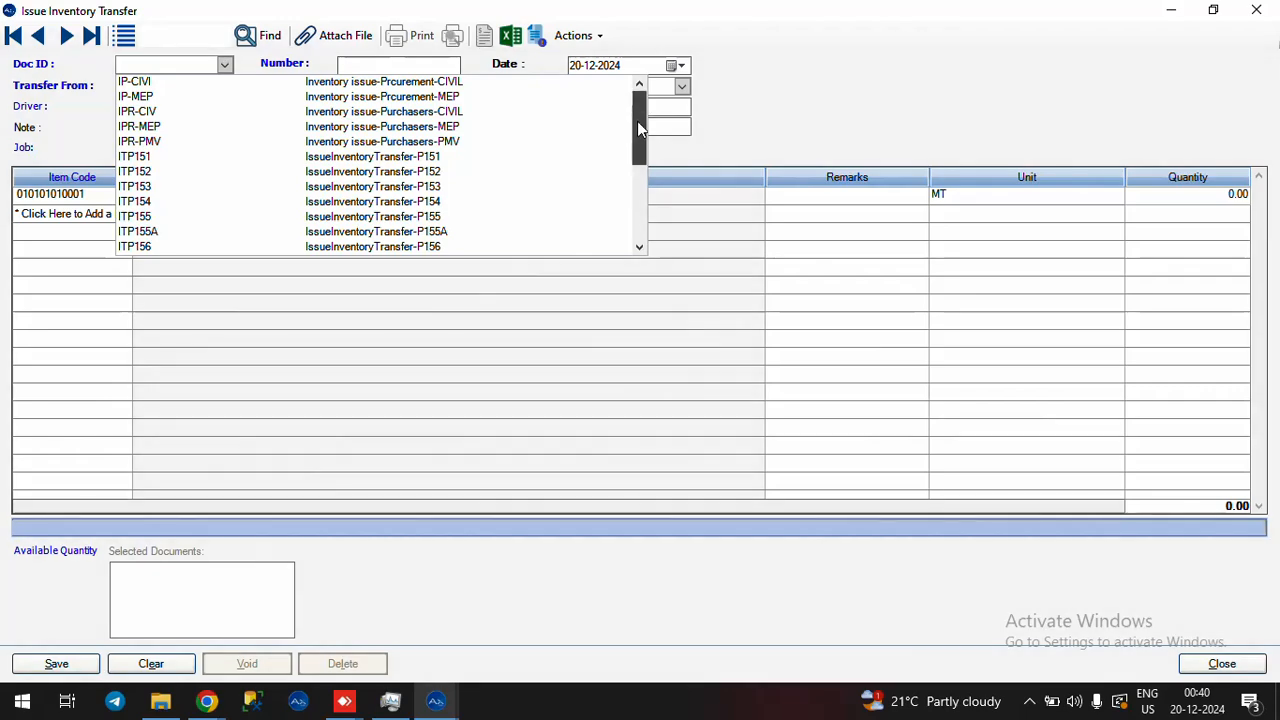
{"action": "left_click_drag", "start_coordinate": [638, 122], "coordinate": [640, 206]}
{"action": "left_click", "coordinate": [269, 234]}
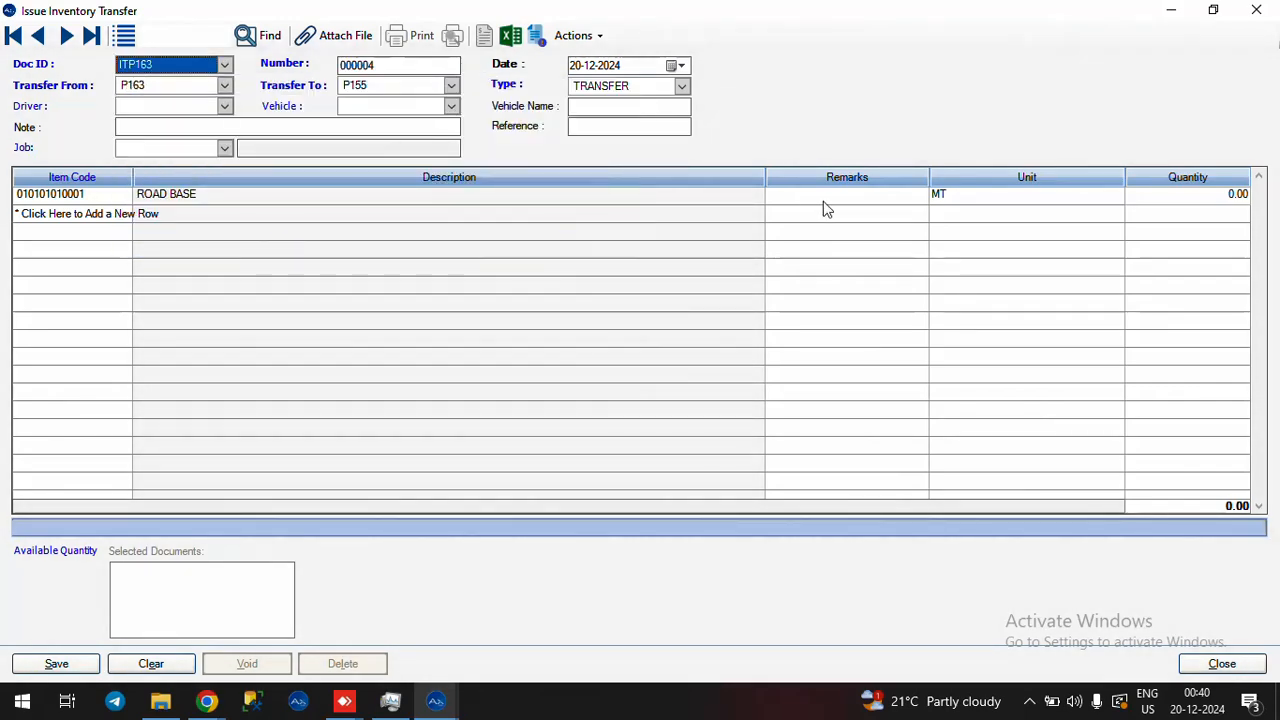
{"action": "left_click", "coordinate": [1181, 196]}
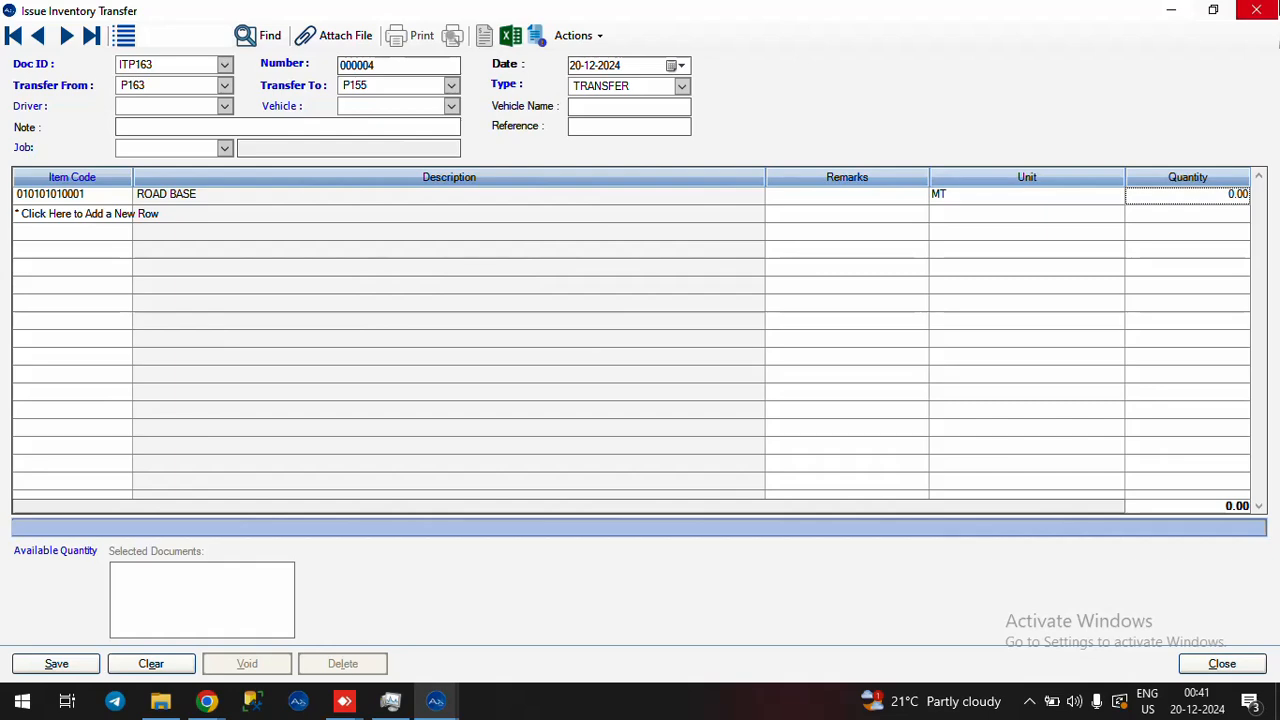
{"action": "left_click", "coordinate": [1256, 10]}
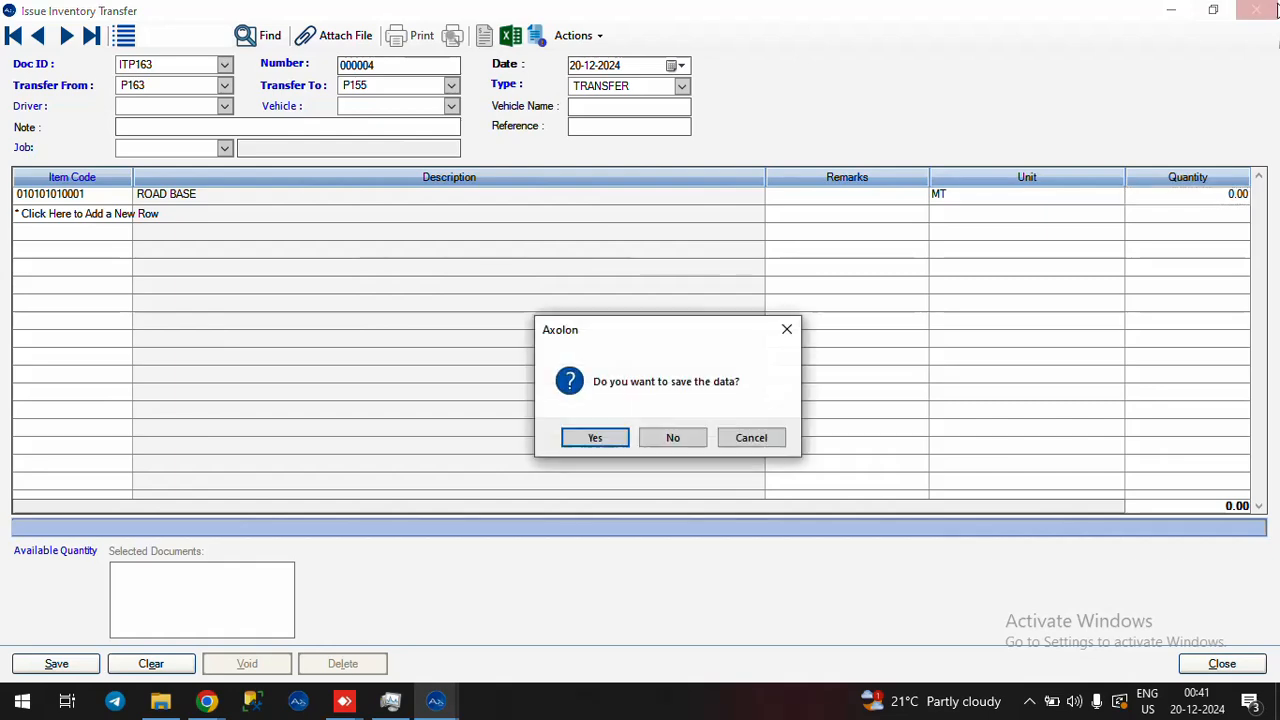
{"action": "left_click", "coordinate": [672, 437]}
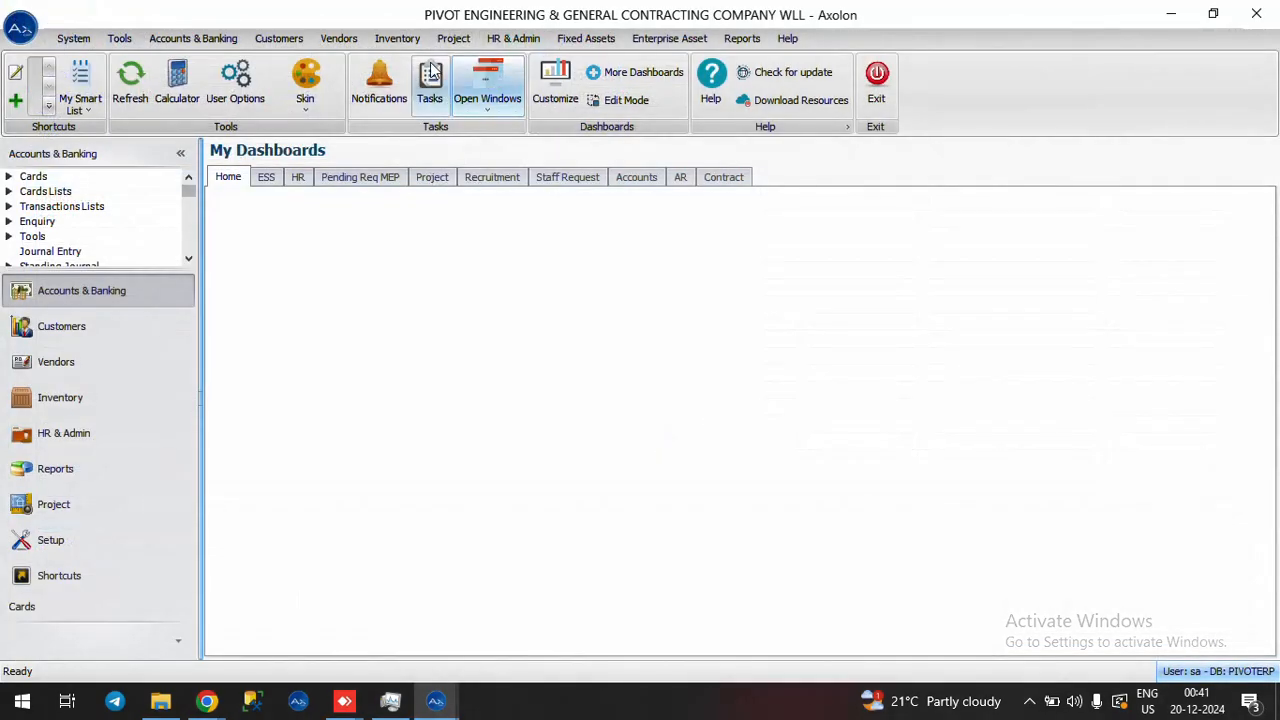
- Start a new Receive Inventory Transfer and set its Location to P156
{"action": "left_click", "coordinate": [397, 38]}
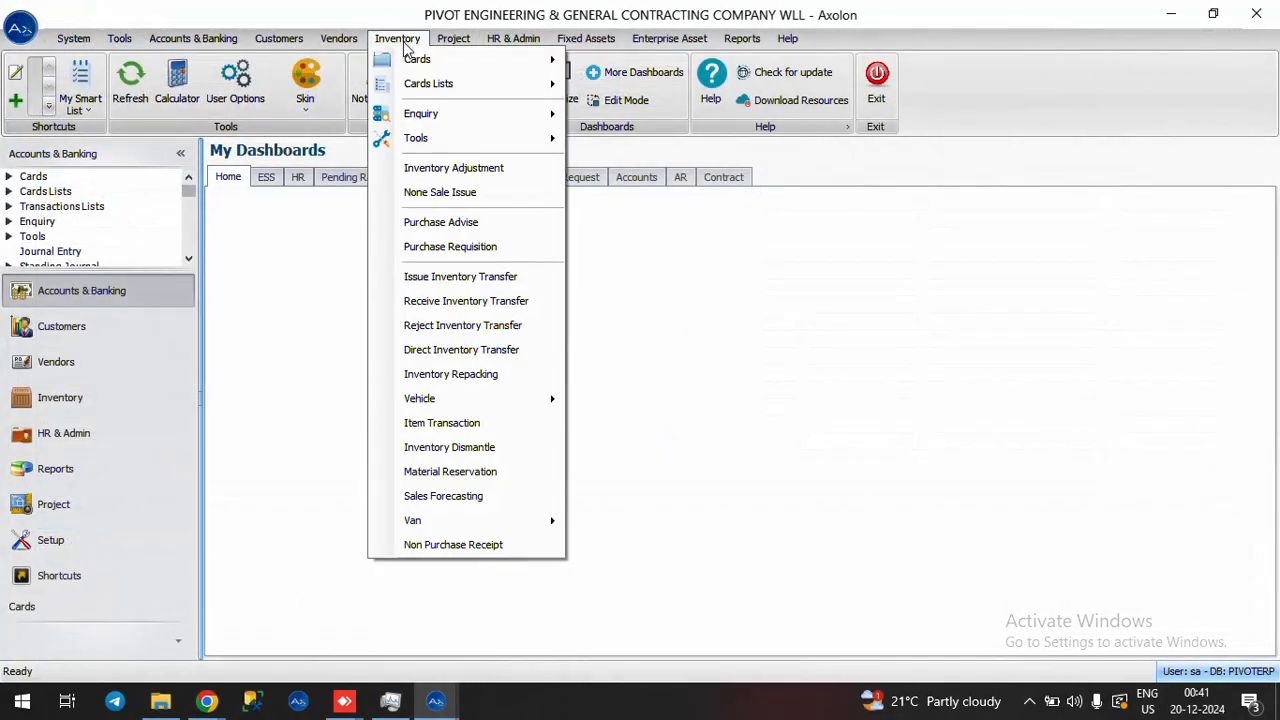
{"action": "left_click", "coordinate": [427, 303]}
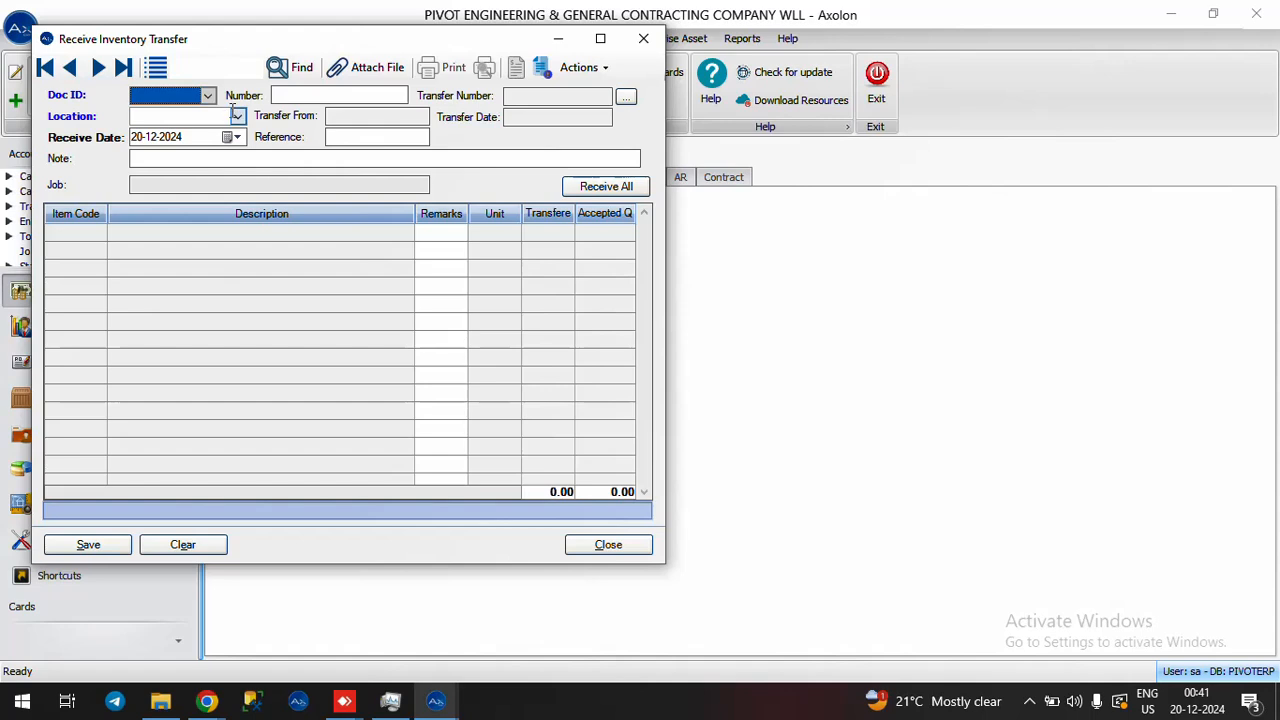
{"action": "left_click", "coordinate": [238, 116]}
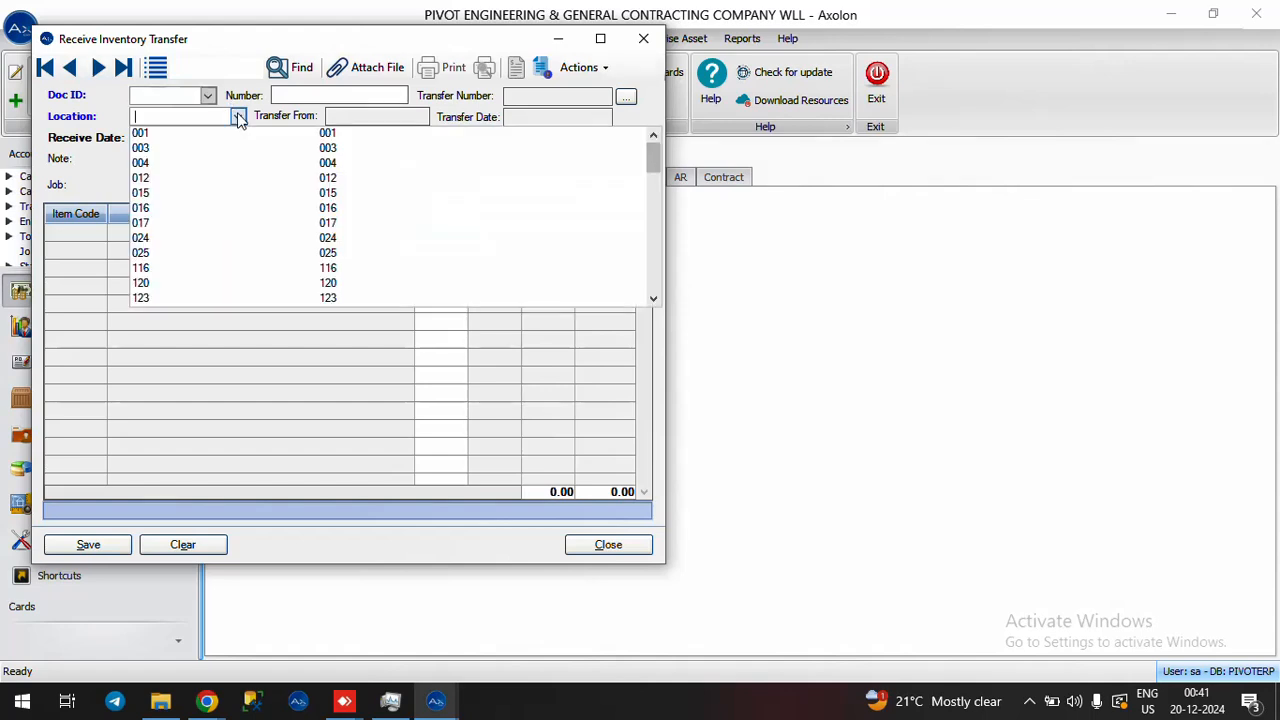
{"action": "type", "text": "156"}
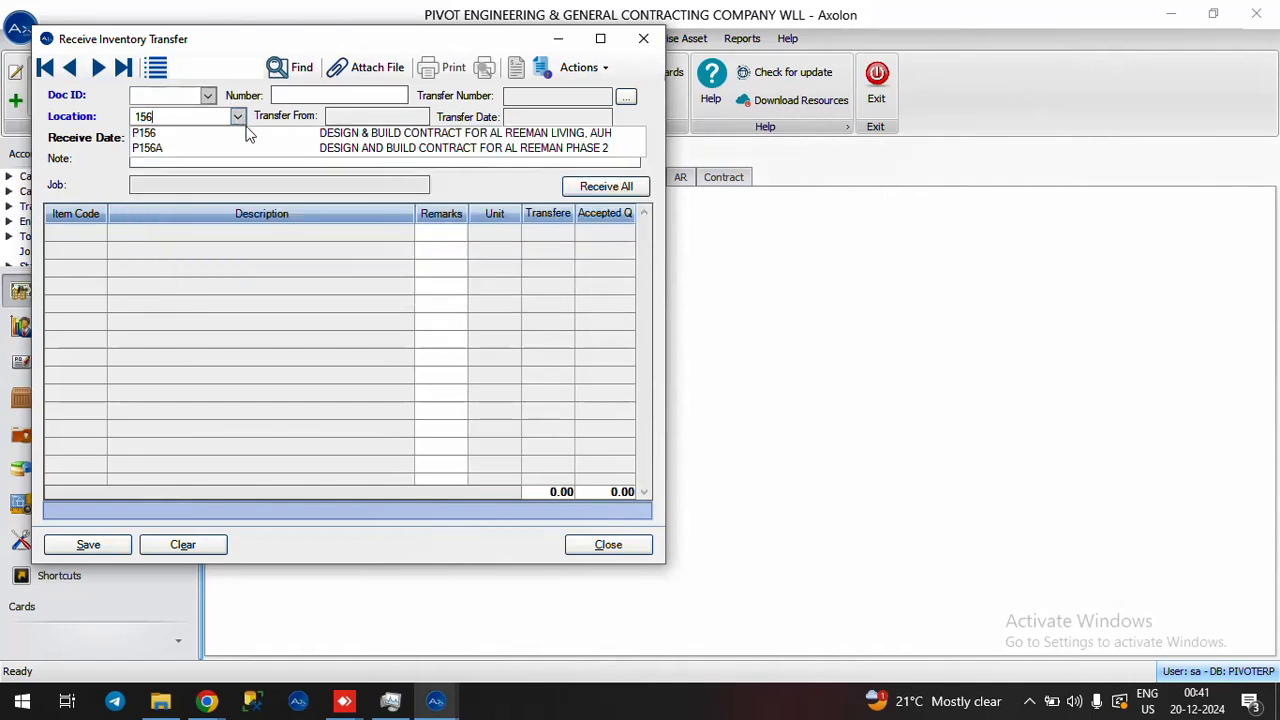
{"action": "left_click", "coordinate": [236, 131]}
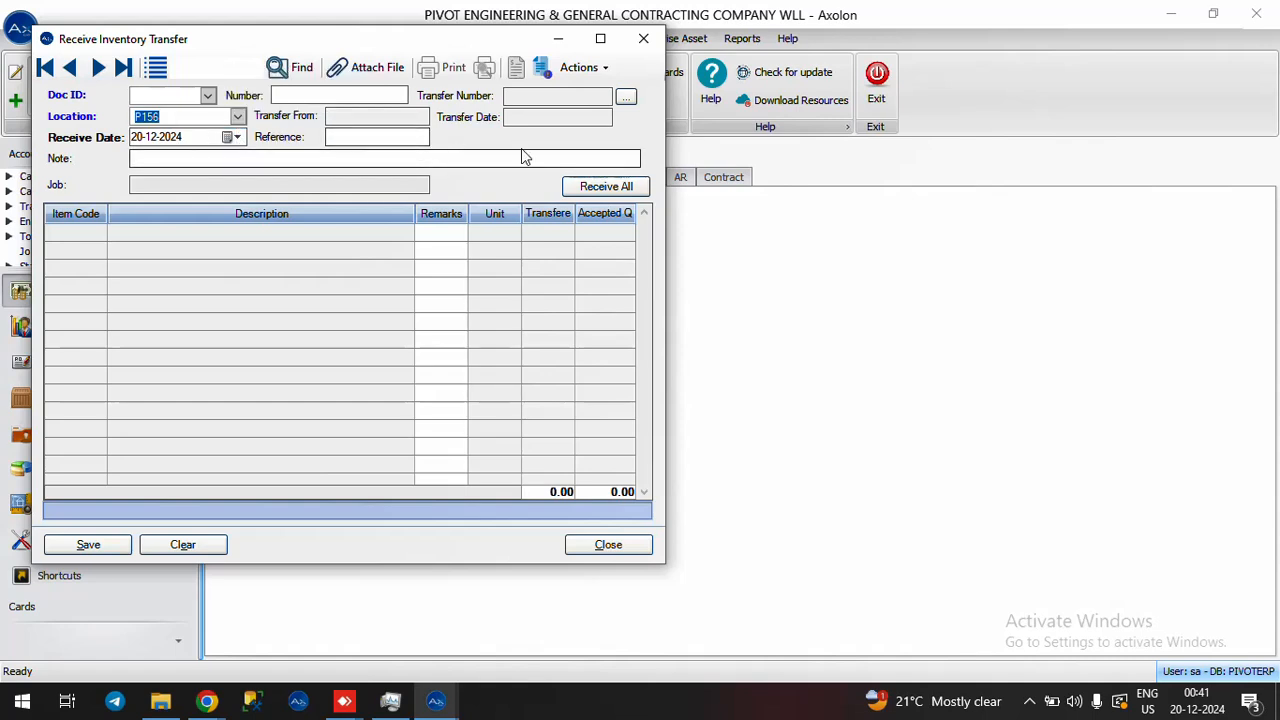
- Set the Doc ID of the inventory receipt to RTP156
{"action": "left_click", "coordinate": [626, 98]}
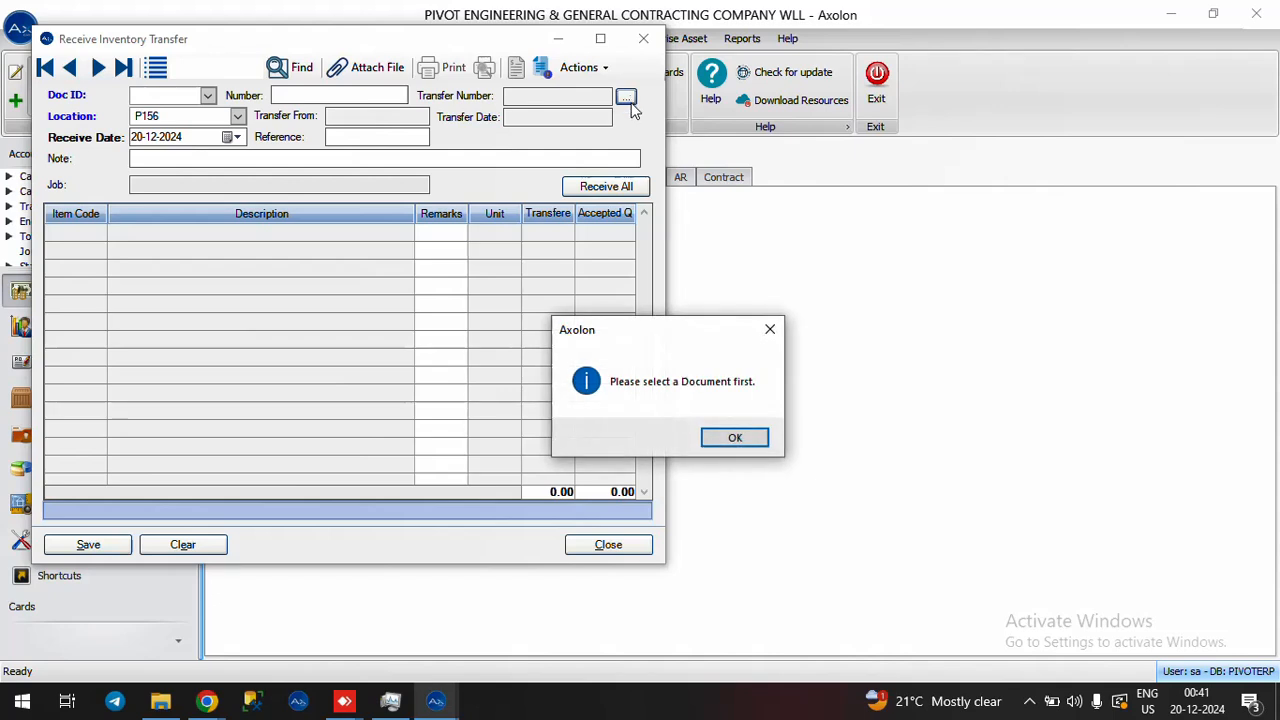
{"action": "left_click", "coordinate": [716, 446]}
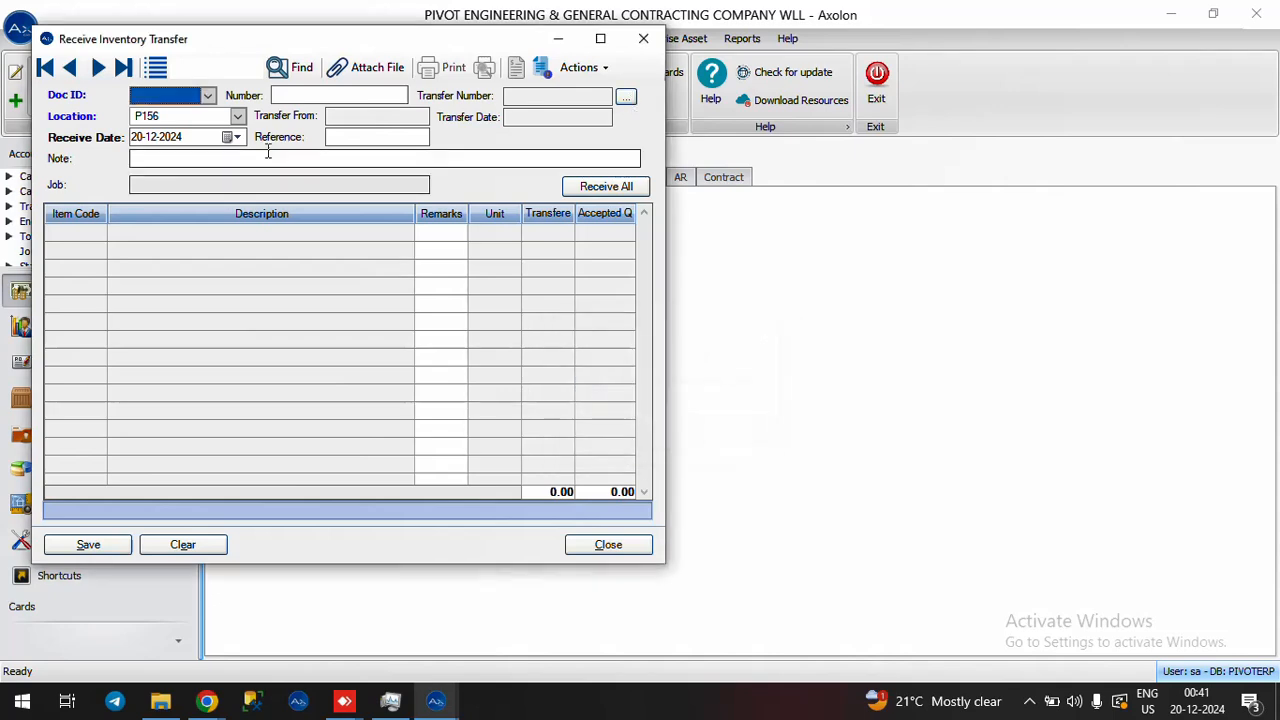
{"action": "left_click", "coordinate": [207, 95]}
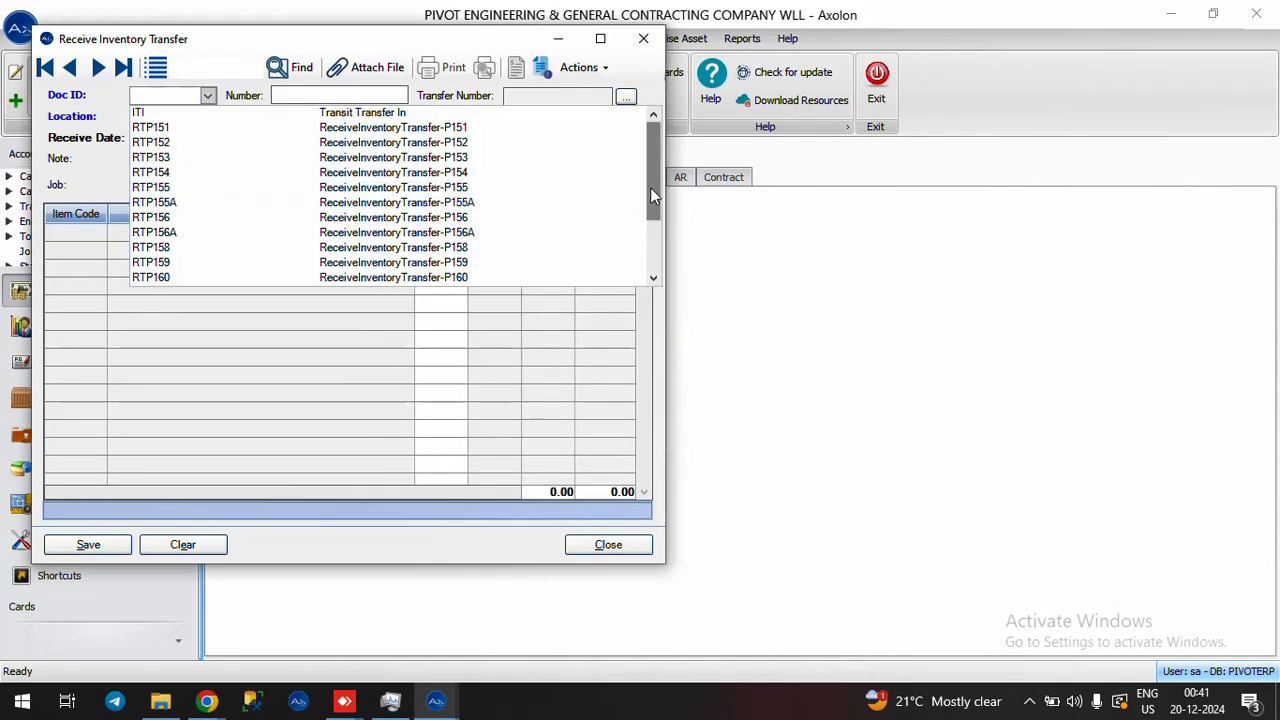
{"action": "left_click_drag", "start_coordinate": [650, 187], "coordinate": [640, 239]}
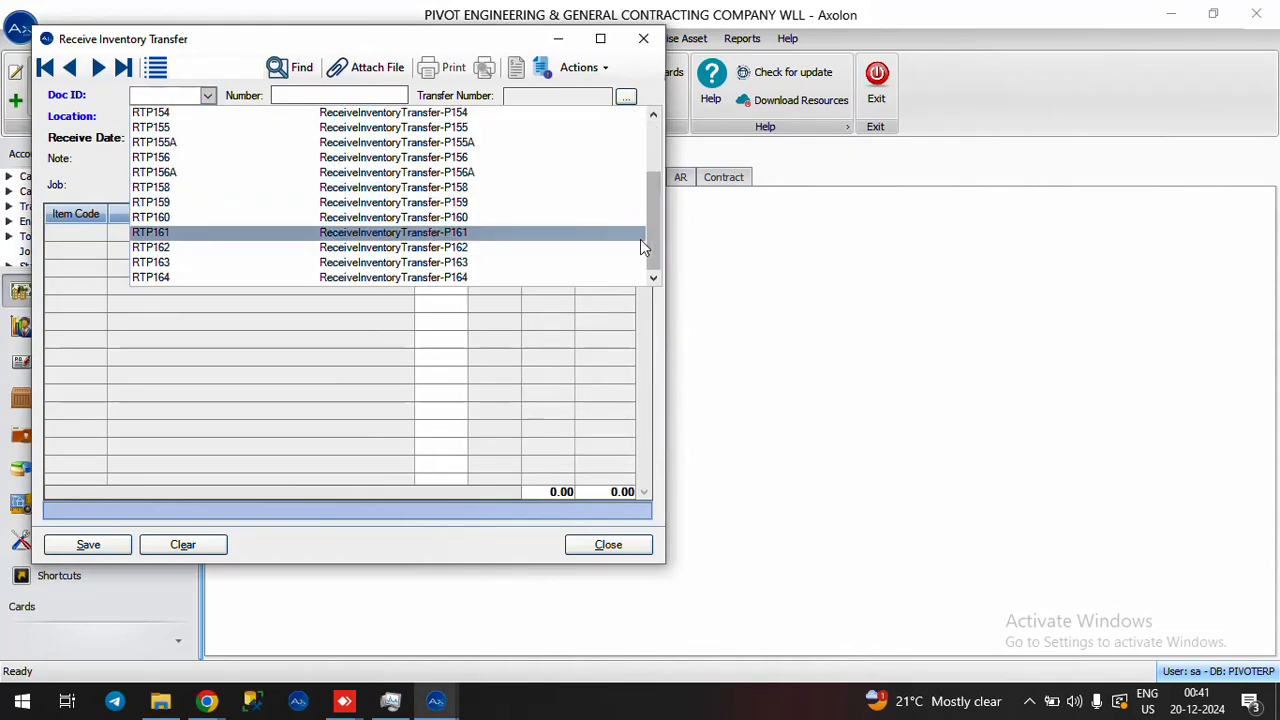
{"action": "left_click", "coordinate": [243, 158]}
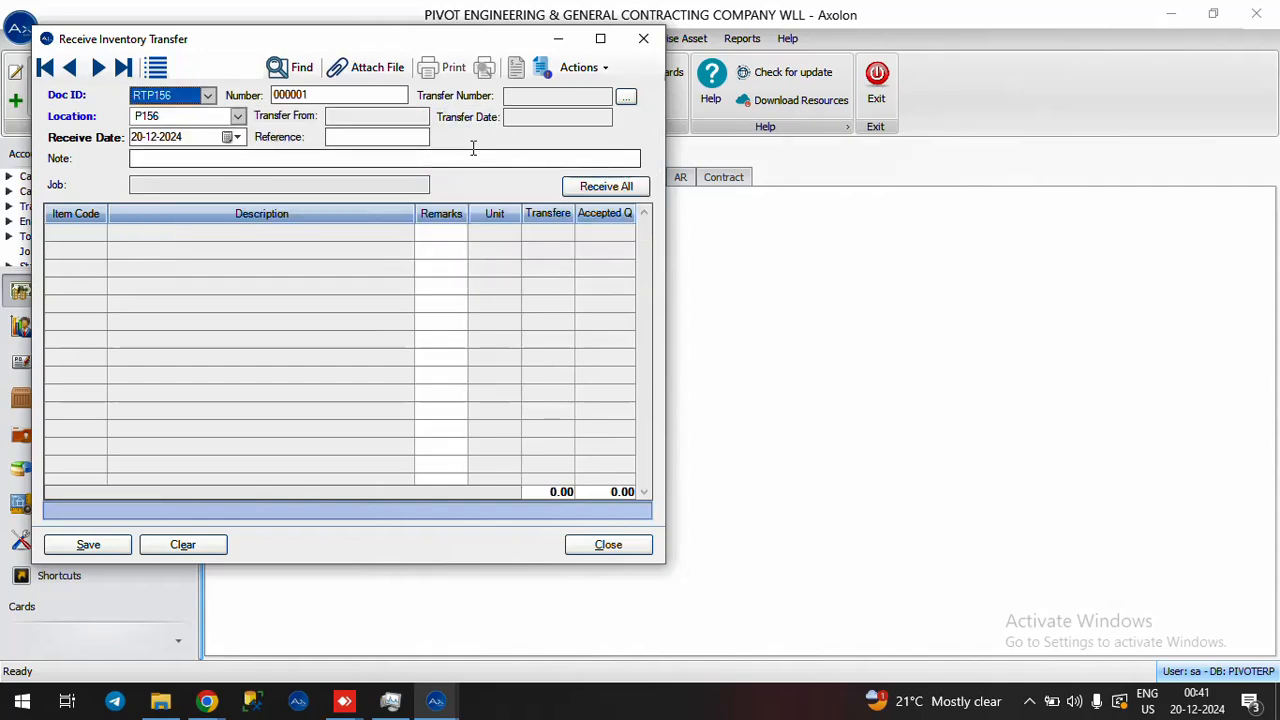
- Load the 25-11-2024 transfer from P155A into the receipt and receive all of its items
{"action": "left_click", "coordinate": [625, 98]}
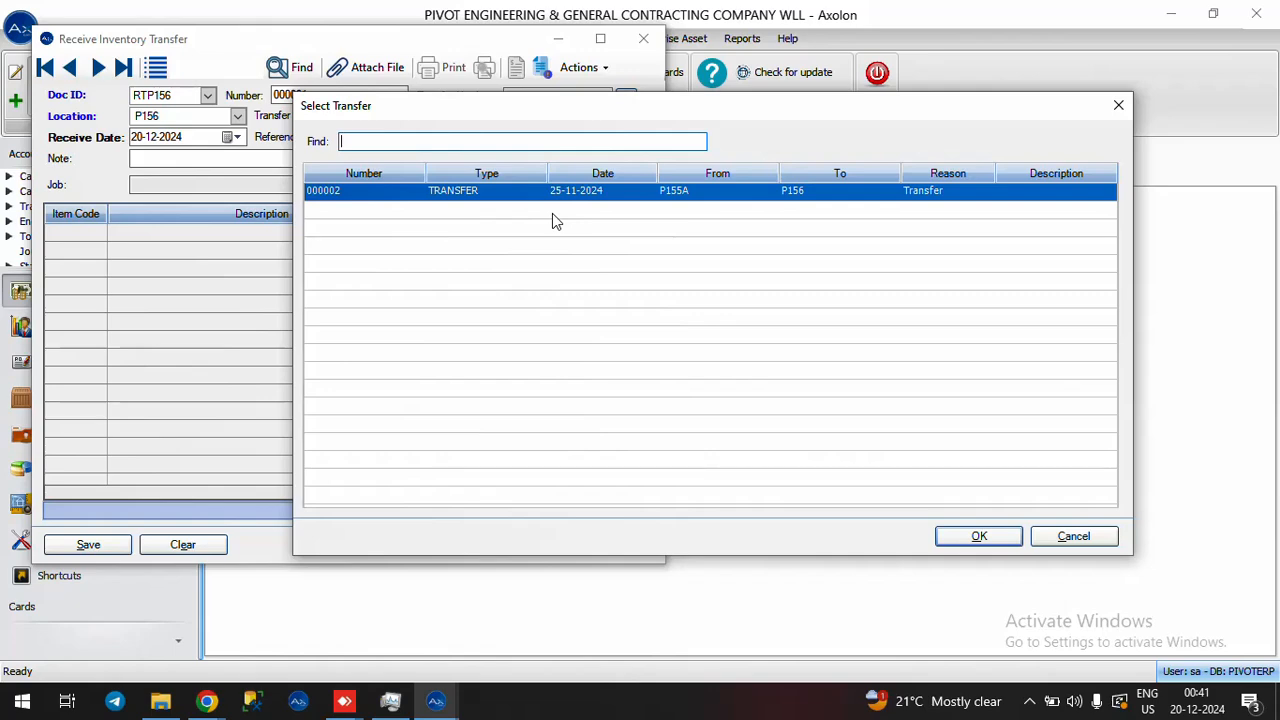
{"action": "double_click", "coordinate": [530, 193]}
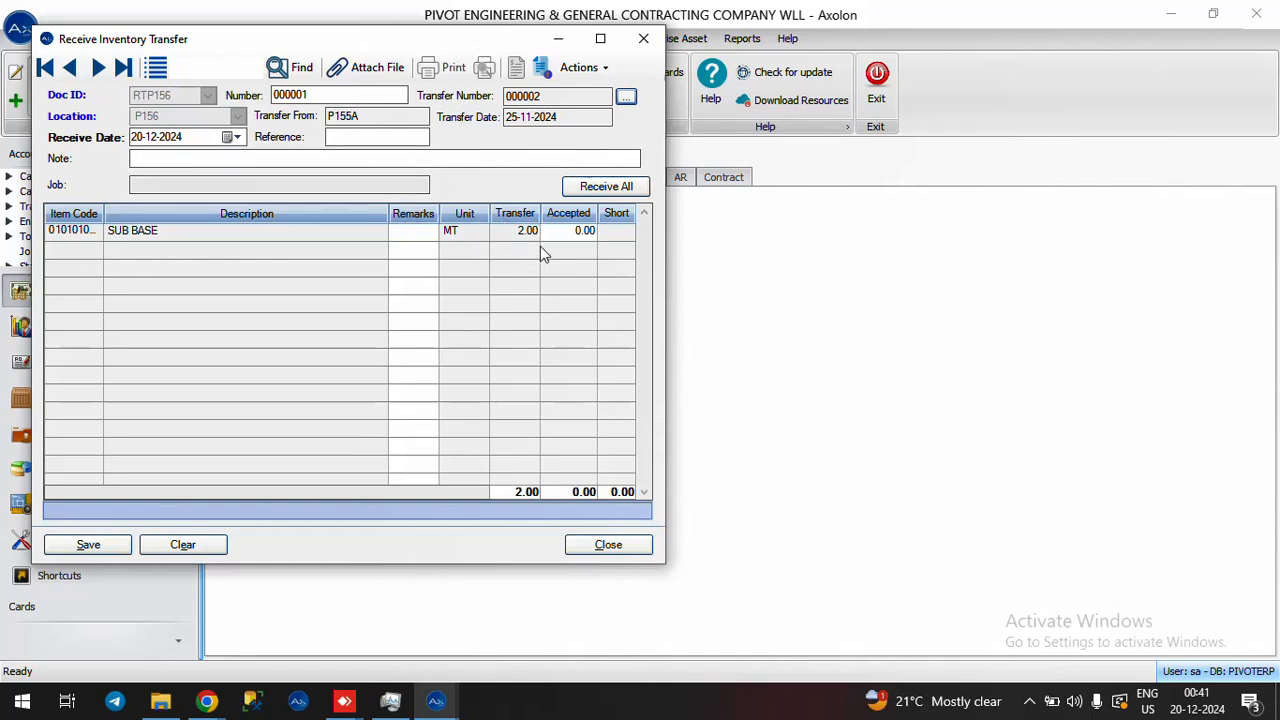
{"action": "left_click", "coordinate": [596, 188]}
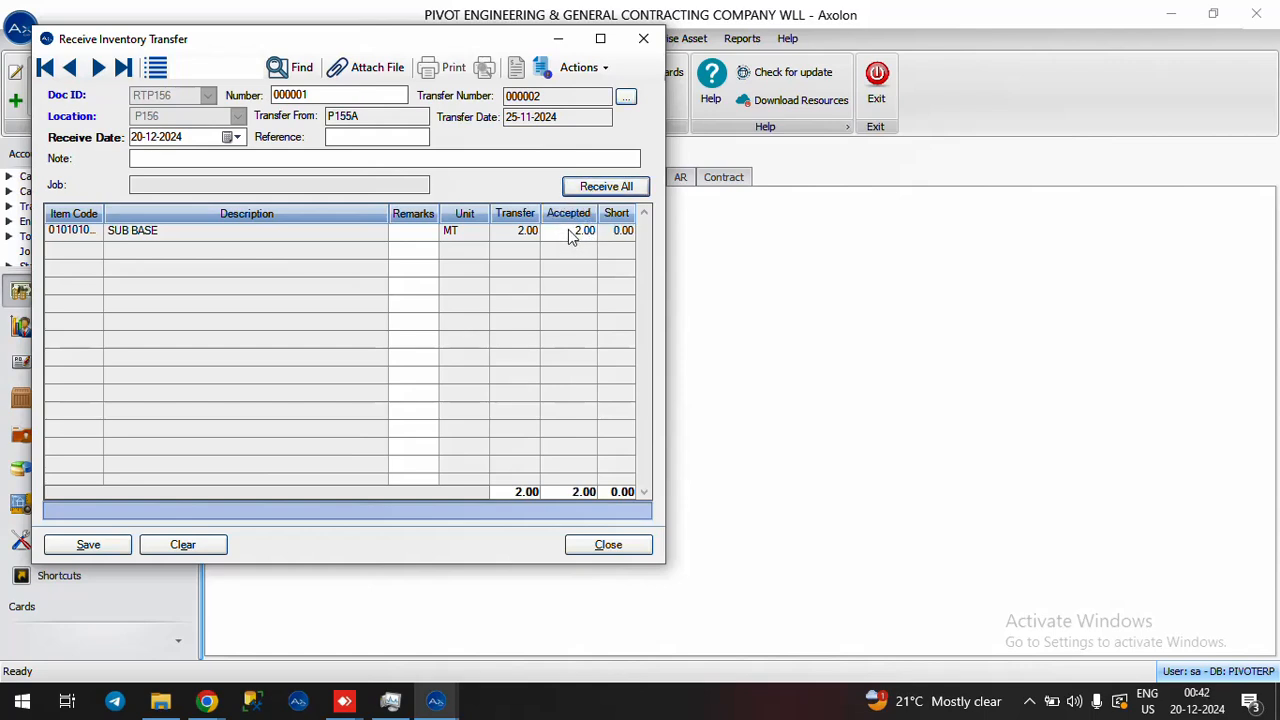
- Set the accepted quantity of the SUB BASE line to 1.00 and close the receipt without saving
{"action": "left_click", "coordinate": [570, 232]}
{"action": "left_click", "coordinate": [408, 236]}
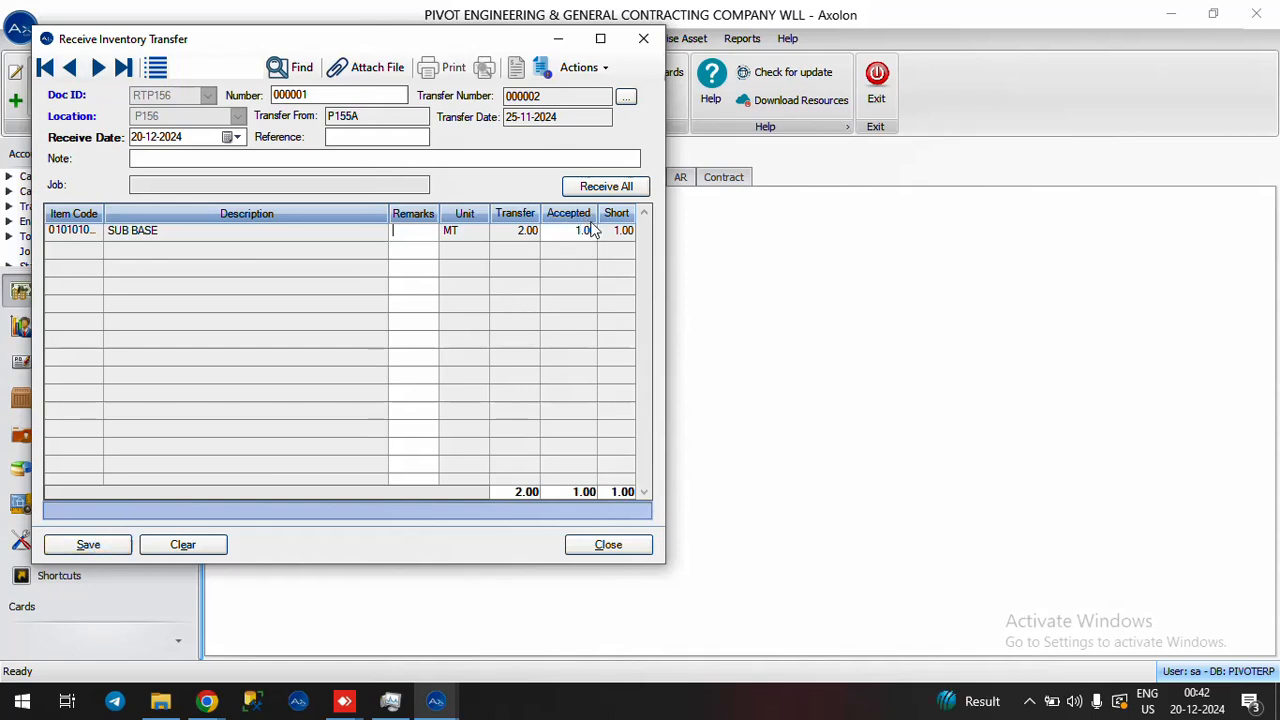
{"action": "left_click", "coordinate": [643, 40]}
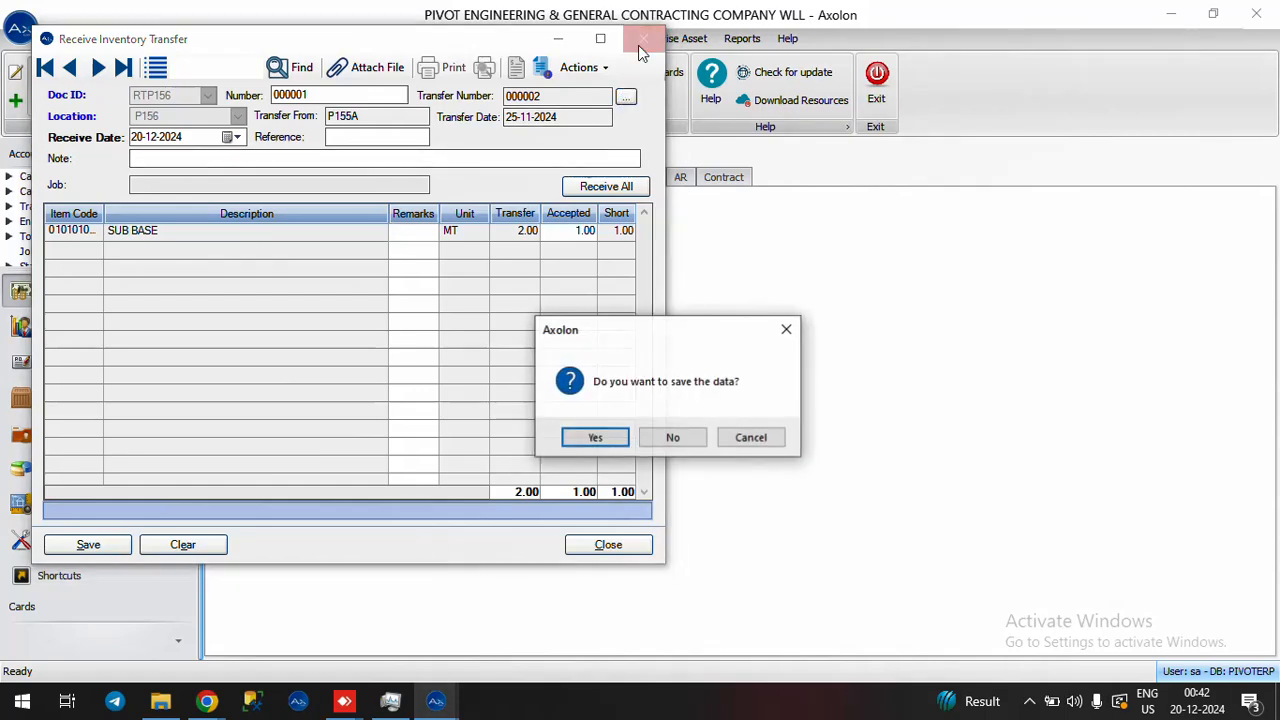
{"action": "left_click", "coordinate": [663, 442]}
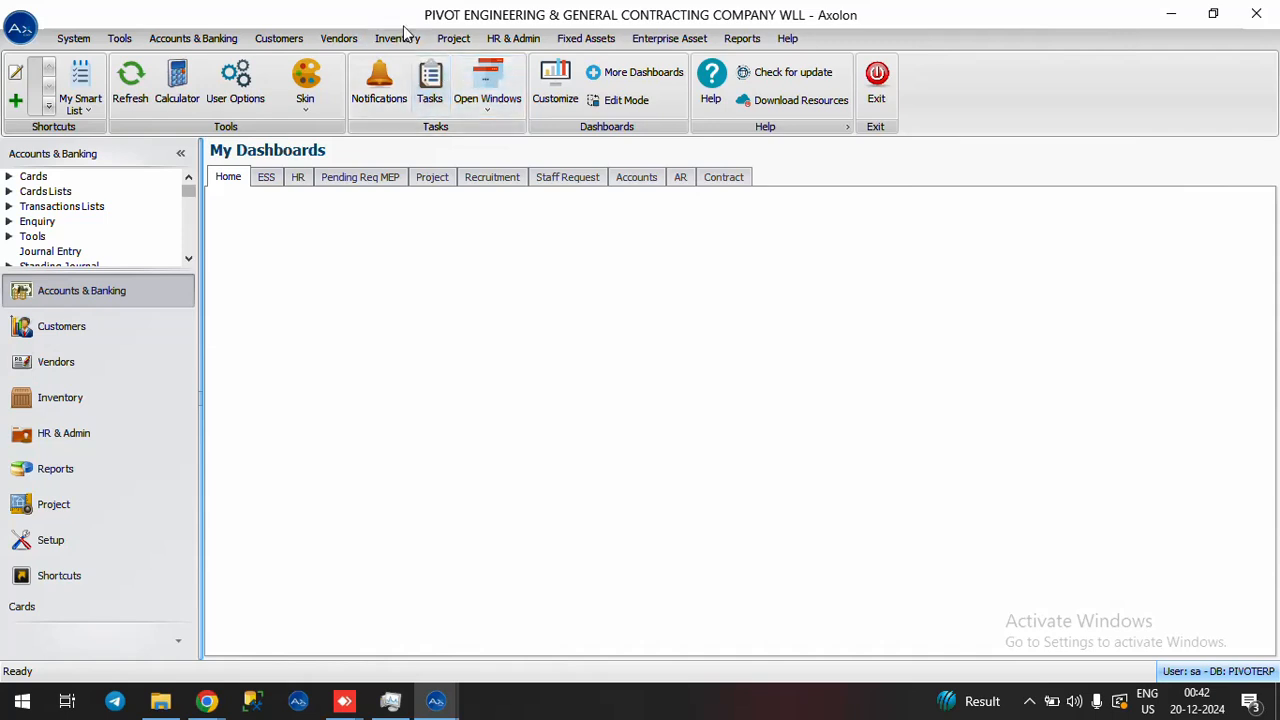
- Start a new Reject Inventory Transfer and set its Location to P156
{"action": "left_click", "coordinate": [399, 38]}
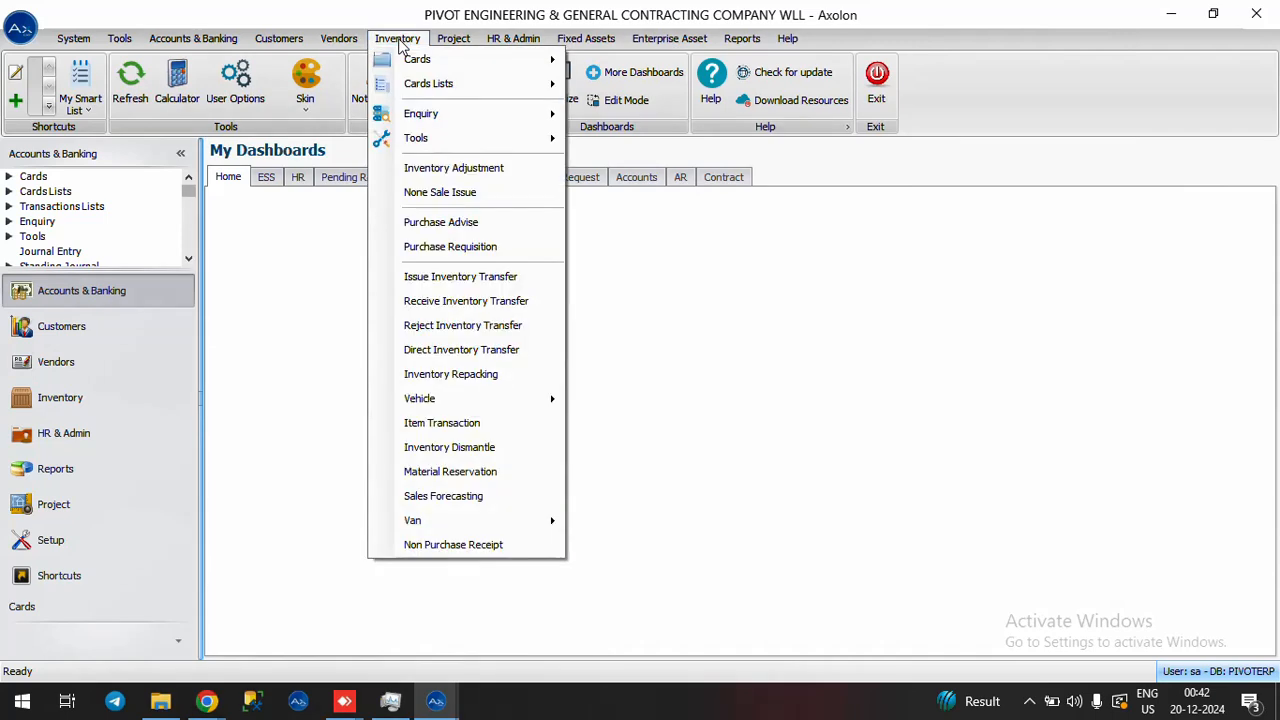
{"action": "left_click", "coordinate": [450, 318]}
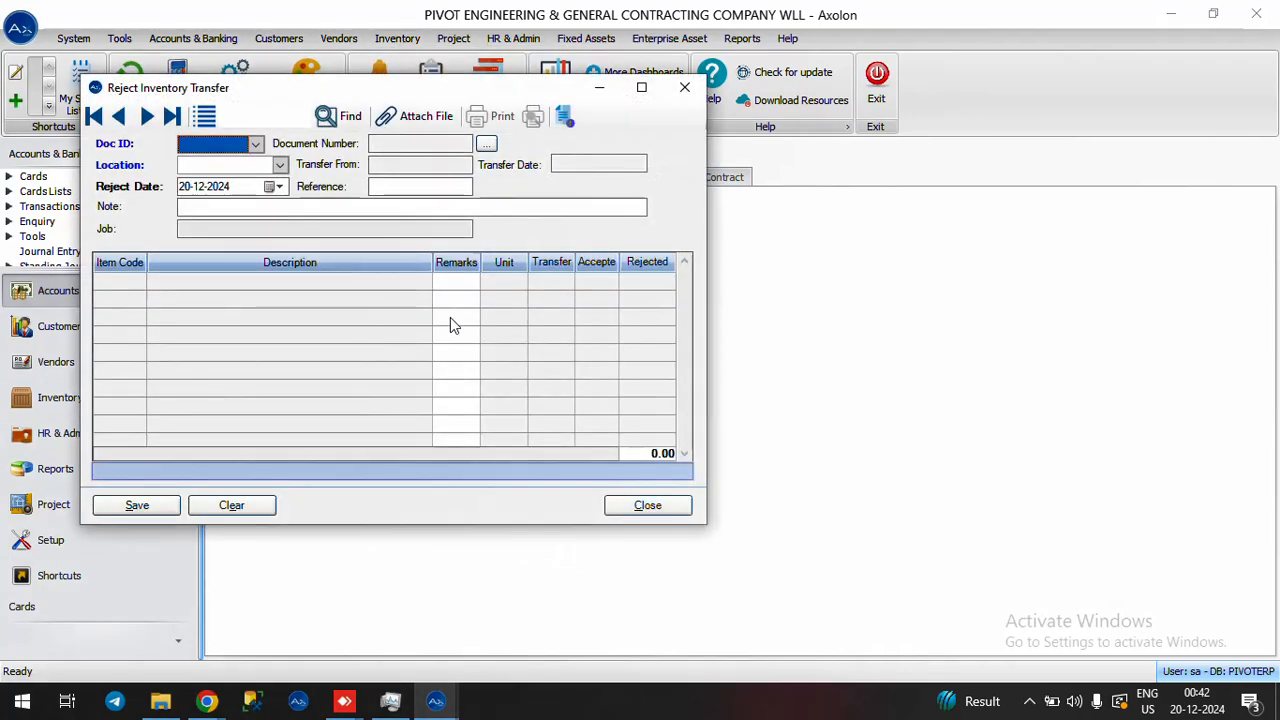
{"action": "left_click", "coordinate": [281, 165]}
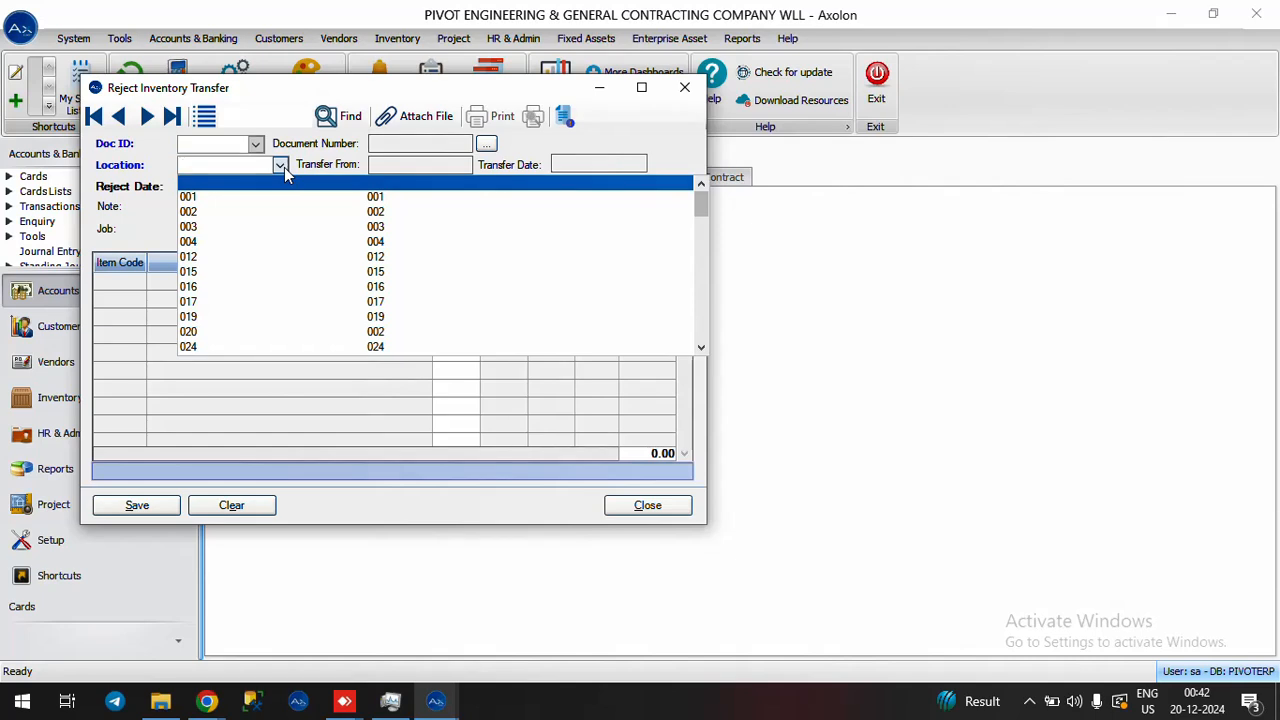
{"action": "type", "text": "156"}
{"action": "key", "text": "Down"}
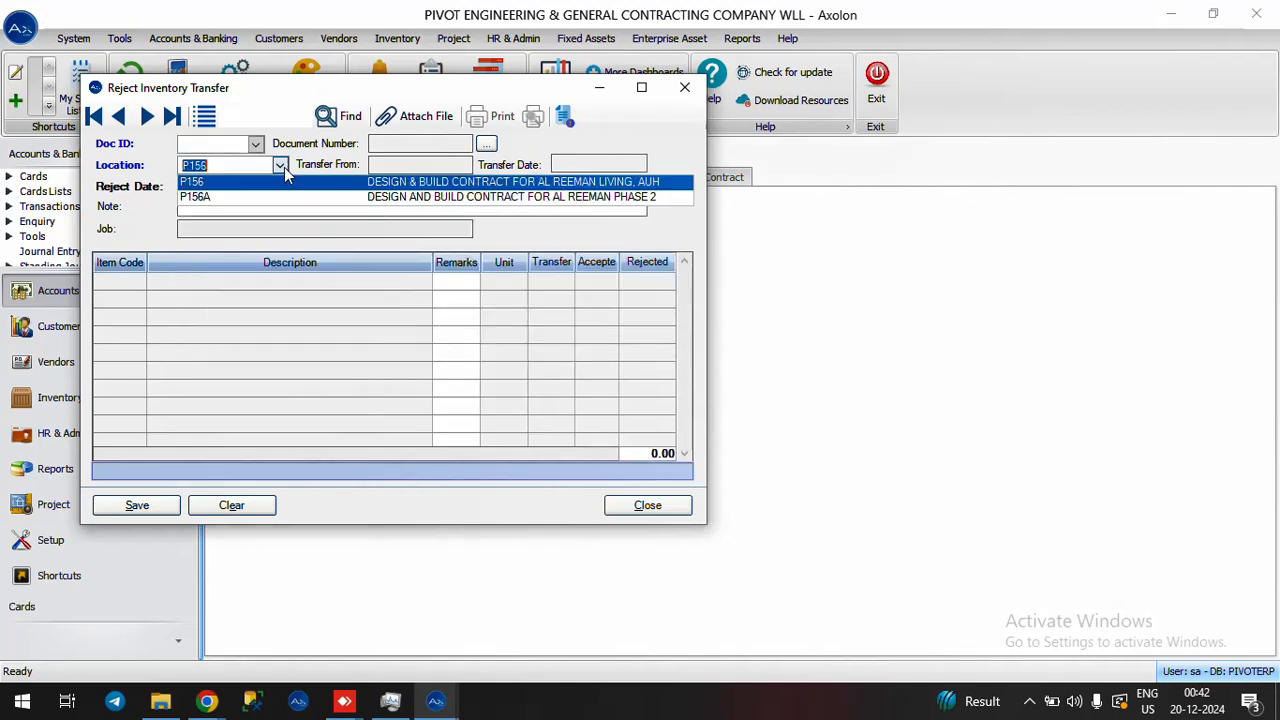
{"action": "key", "text": "Return"}
- Load the 25-11-2024 transfer from P155A into the rejection under Doc ID ITR and close the form without saving
{"action": "left_click", "coordinate": [256, 146]}
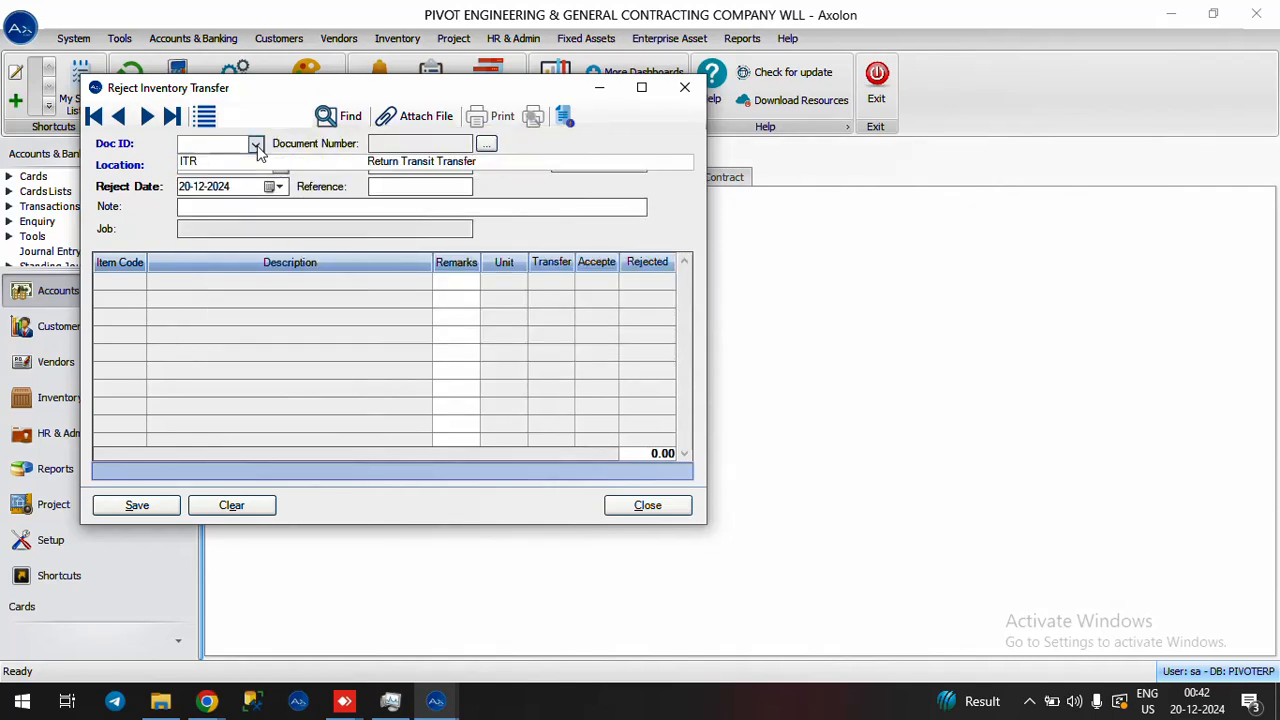
{"action": "left_click", "coordinate": [257, 162]}
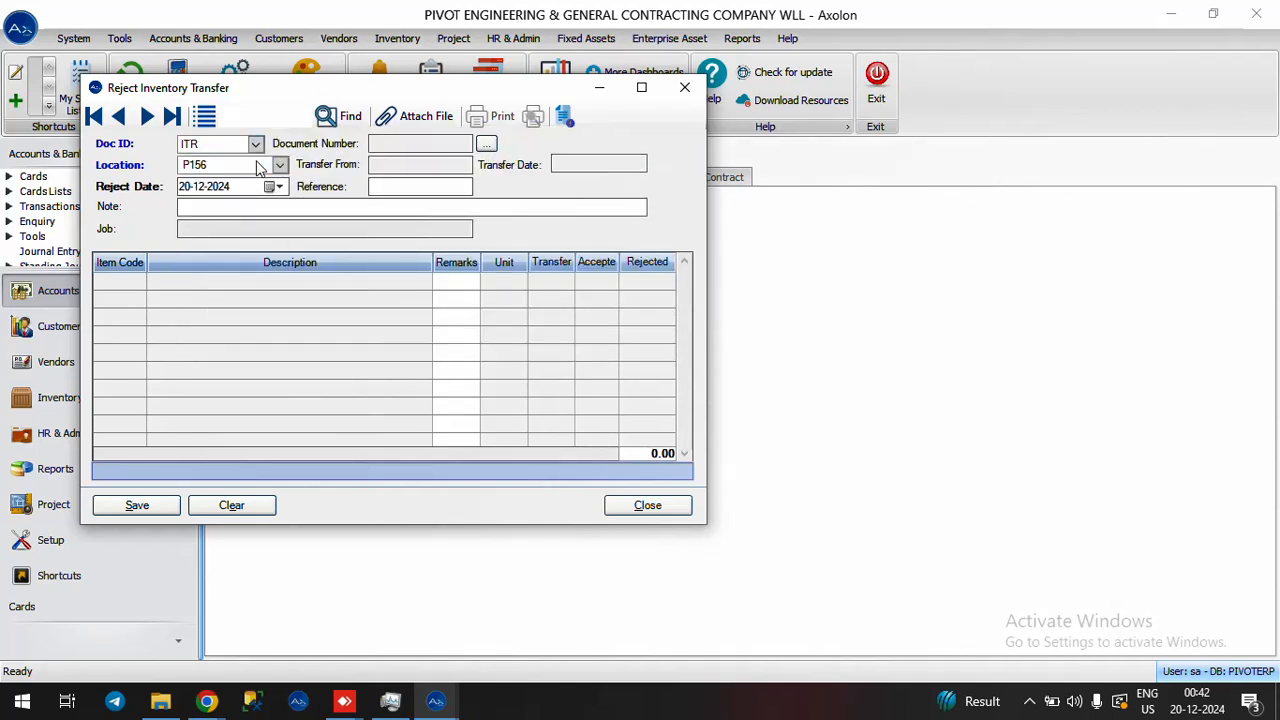
{"action": "left_click", "coordinate": [486, 145]}
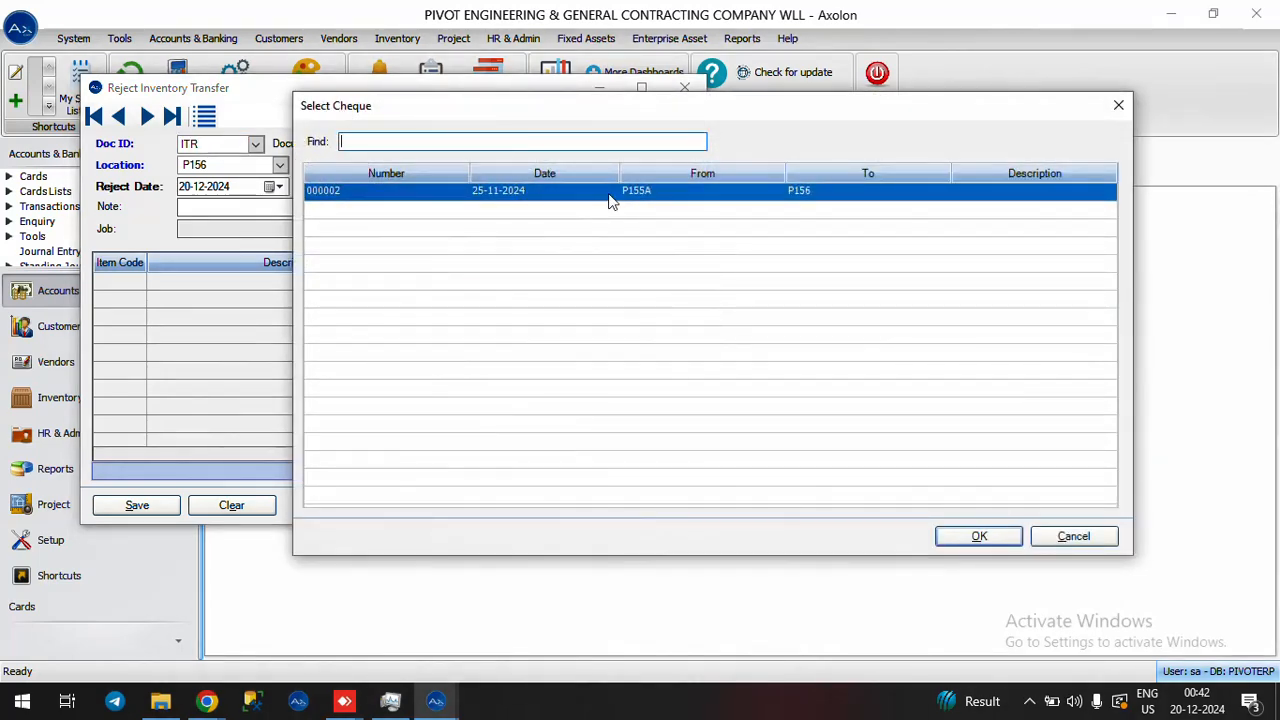
{"action": "double_click", "coordinate": [612, 200]}
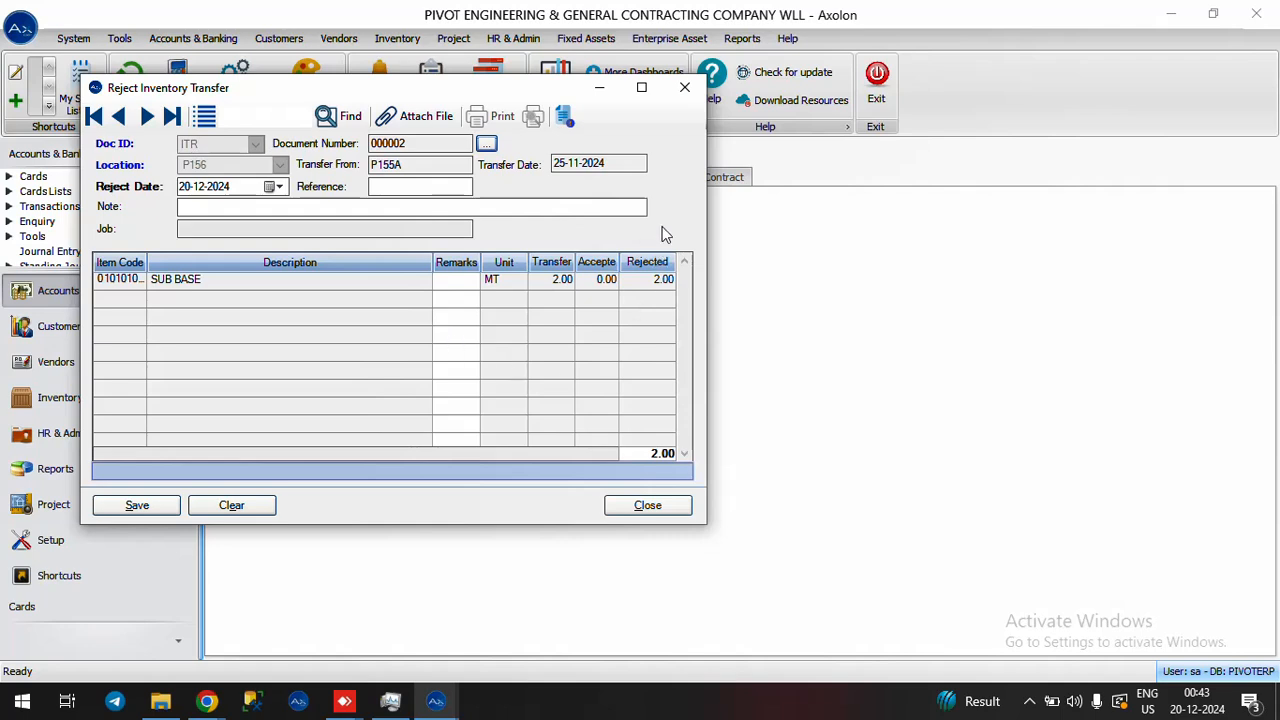
{"action": "left_click", "coordinate": [689, 99]}
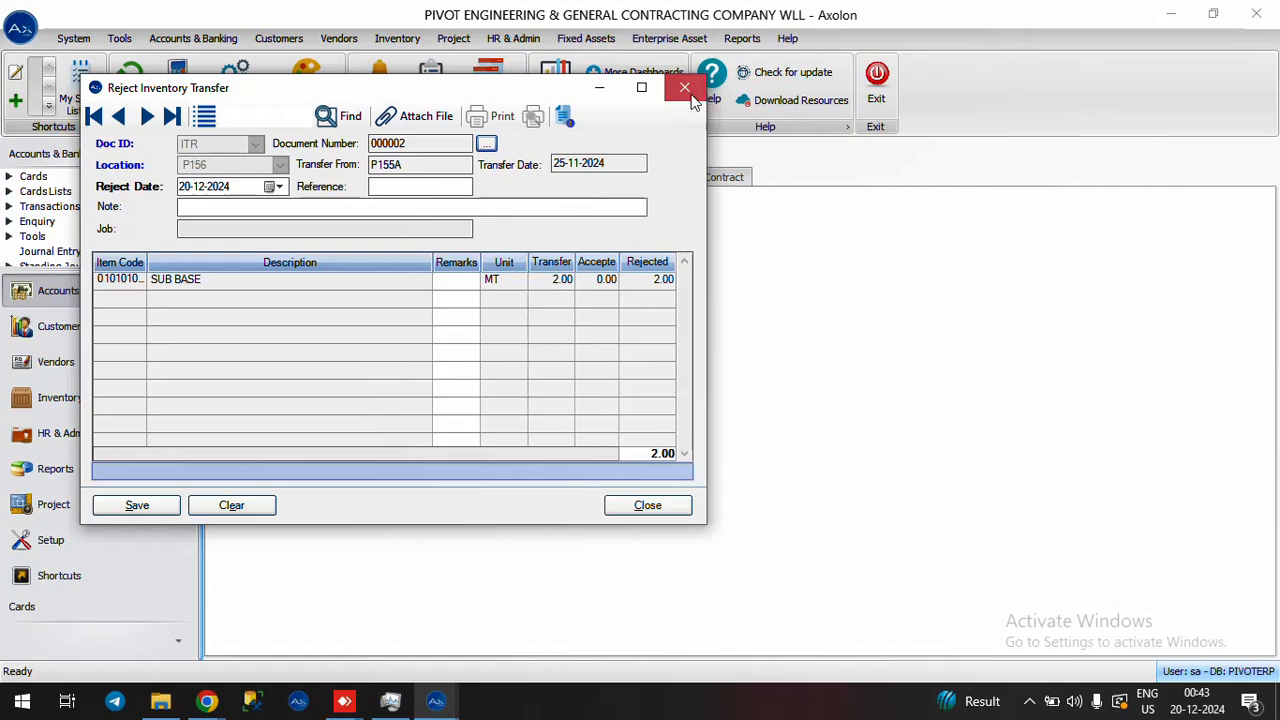
{"action": "left_click", "coordinate": [670, 439]}
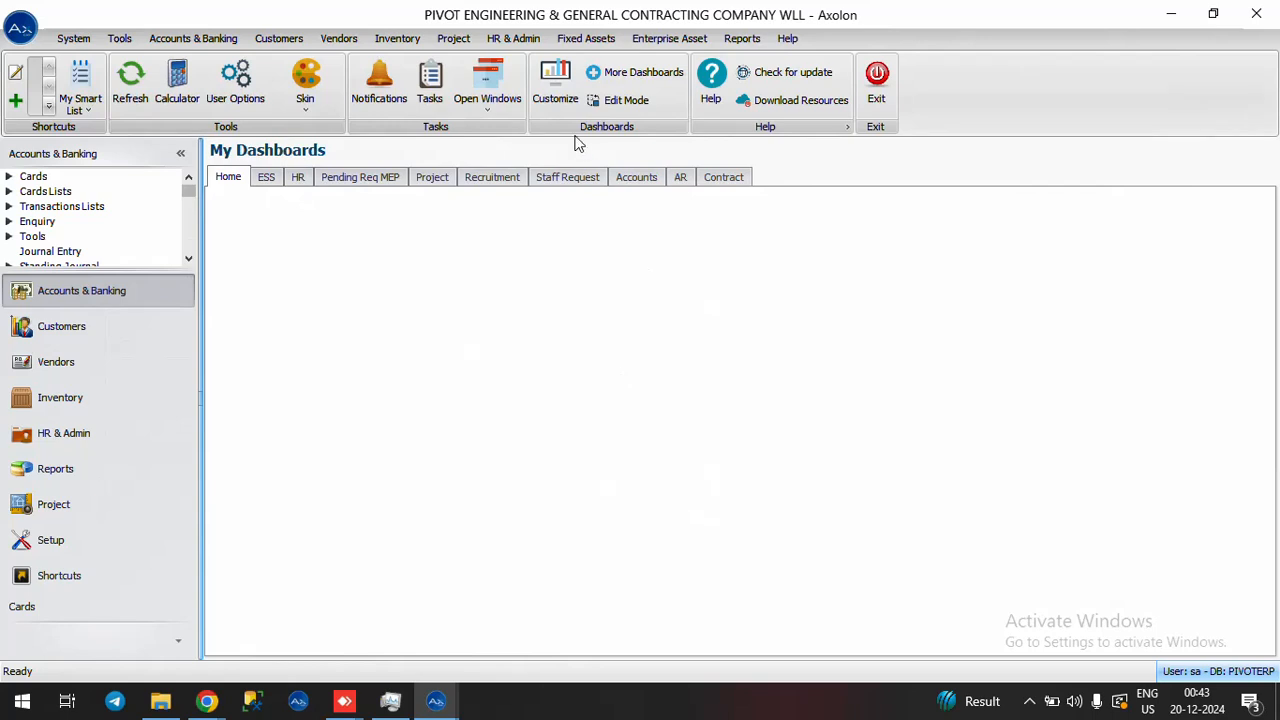
- Open a new Project Inventory Issue in a maximized window and set its Doc ID to JIP163
{"action": "left_click", "coordinate": [453, 40]}
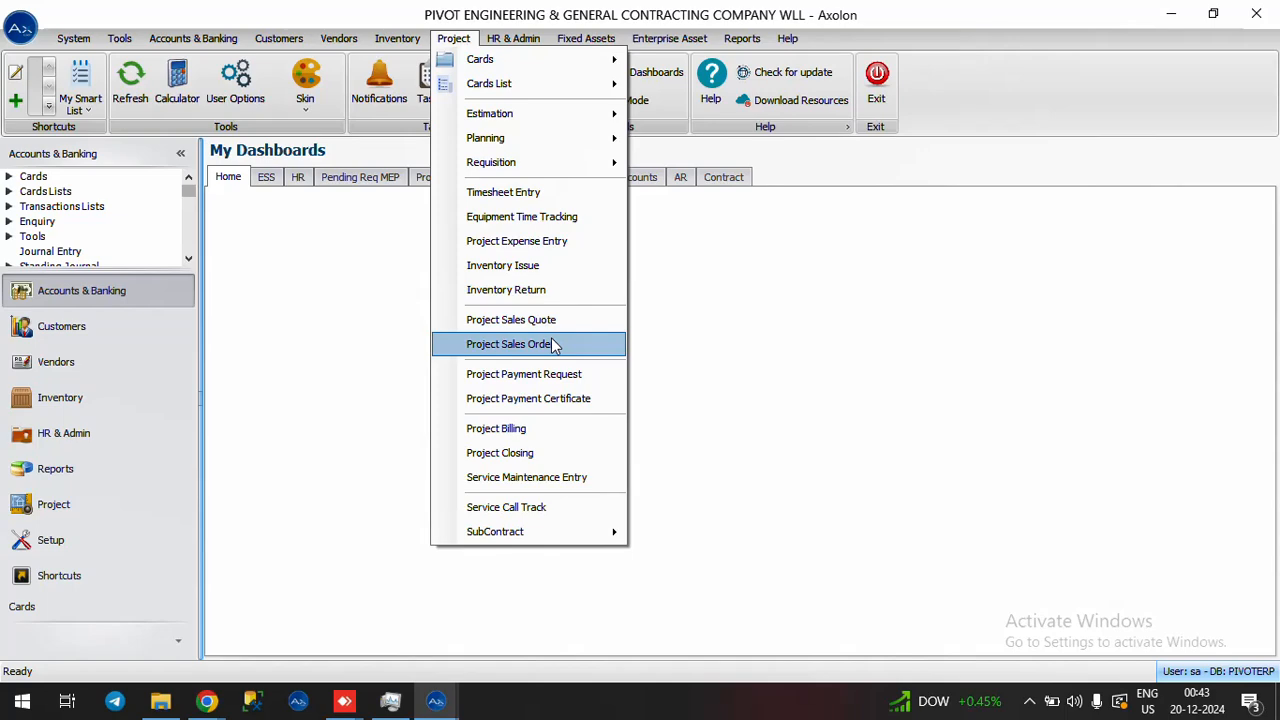
{"action": "left_click", "coordinate": [535, 270]}
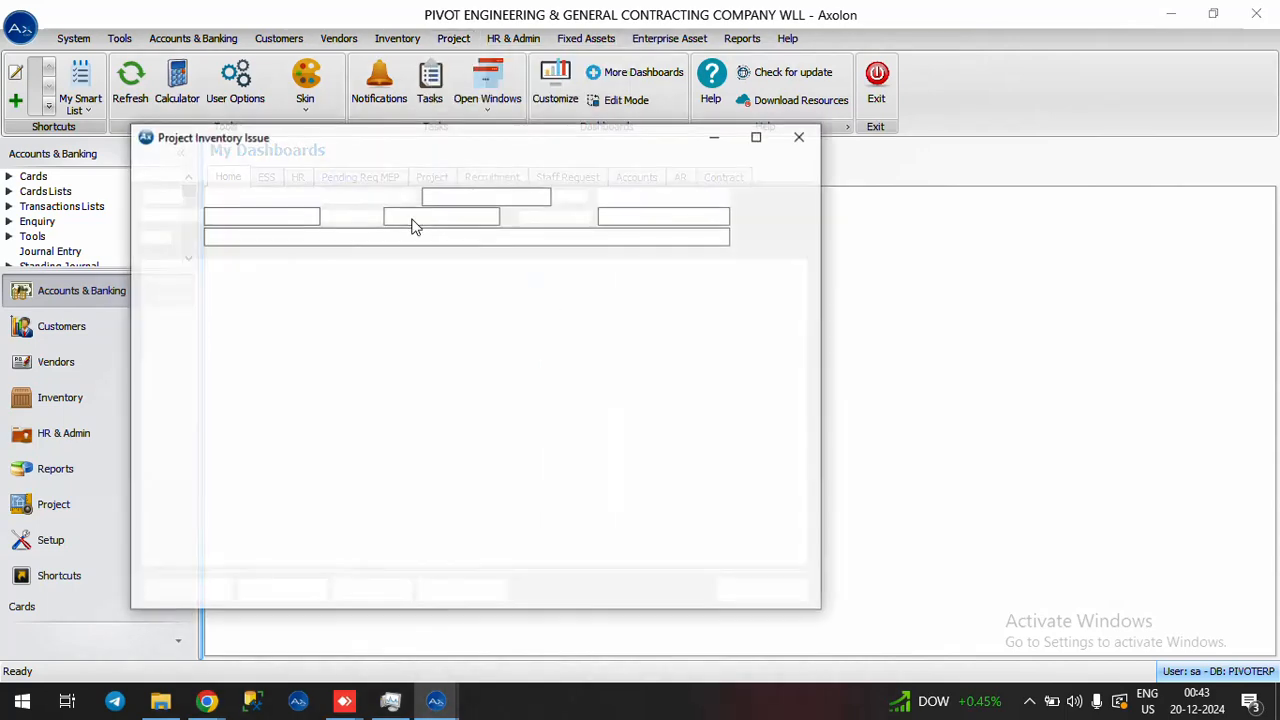
{"action": "left_click", "coordinate": [310, 196]}
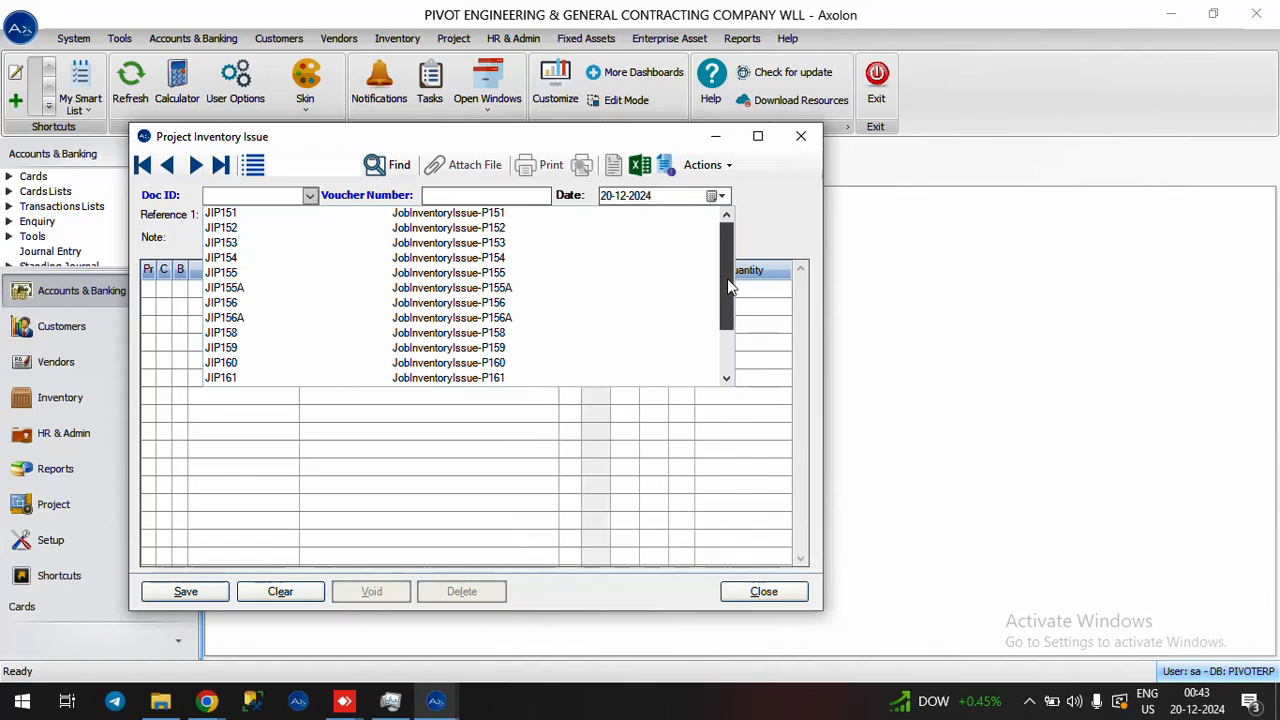
{"action": "left_click_drag", "start_coordinate": [727, 278], "coordinate": [727, 315]}
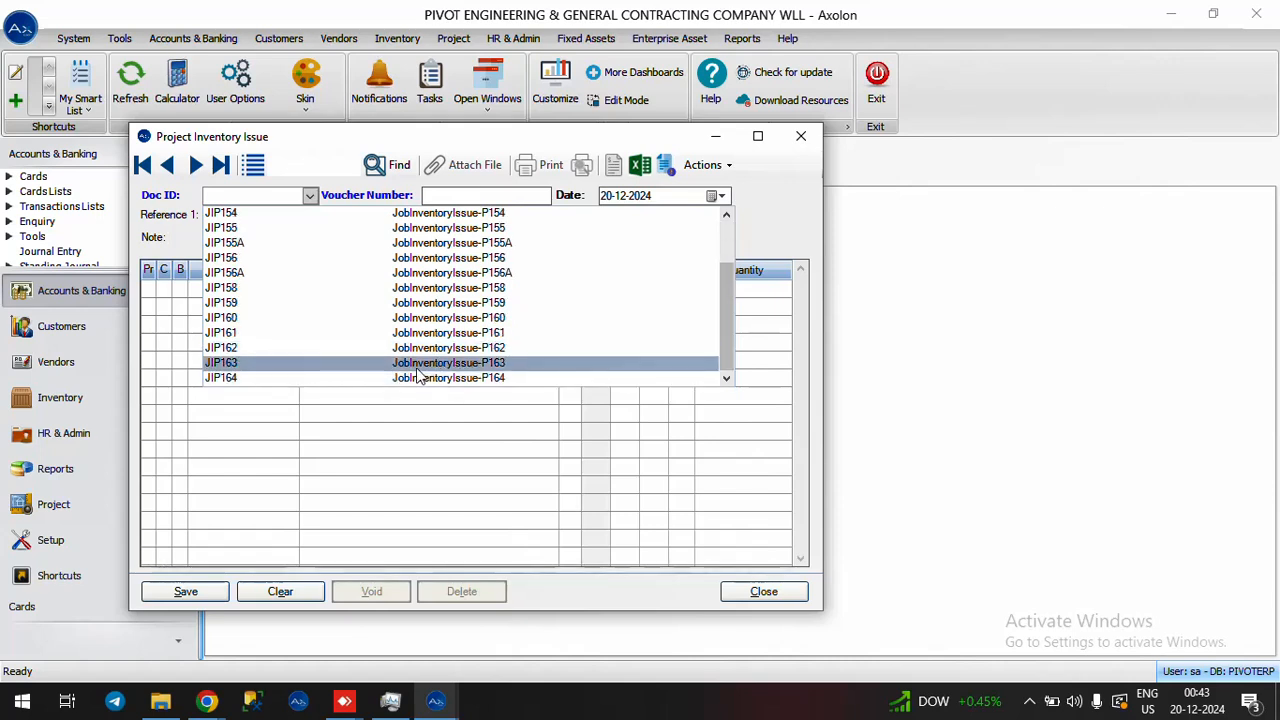
{"action": "left_click", "coordinate": [372, 366]}
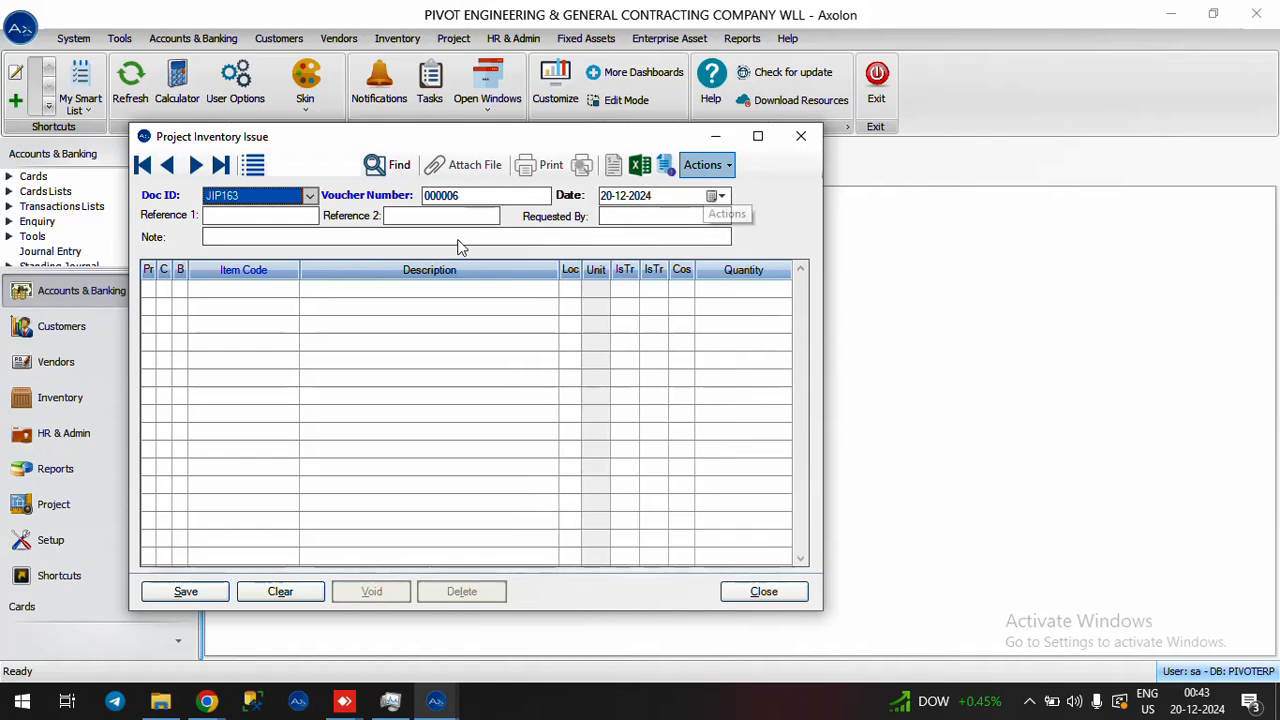
{"action": "left_click", "coordinate": [759, 137]}
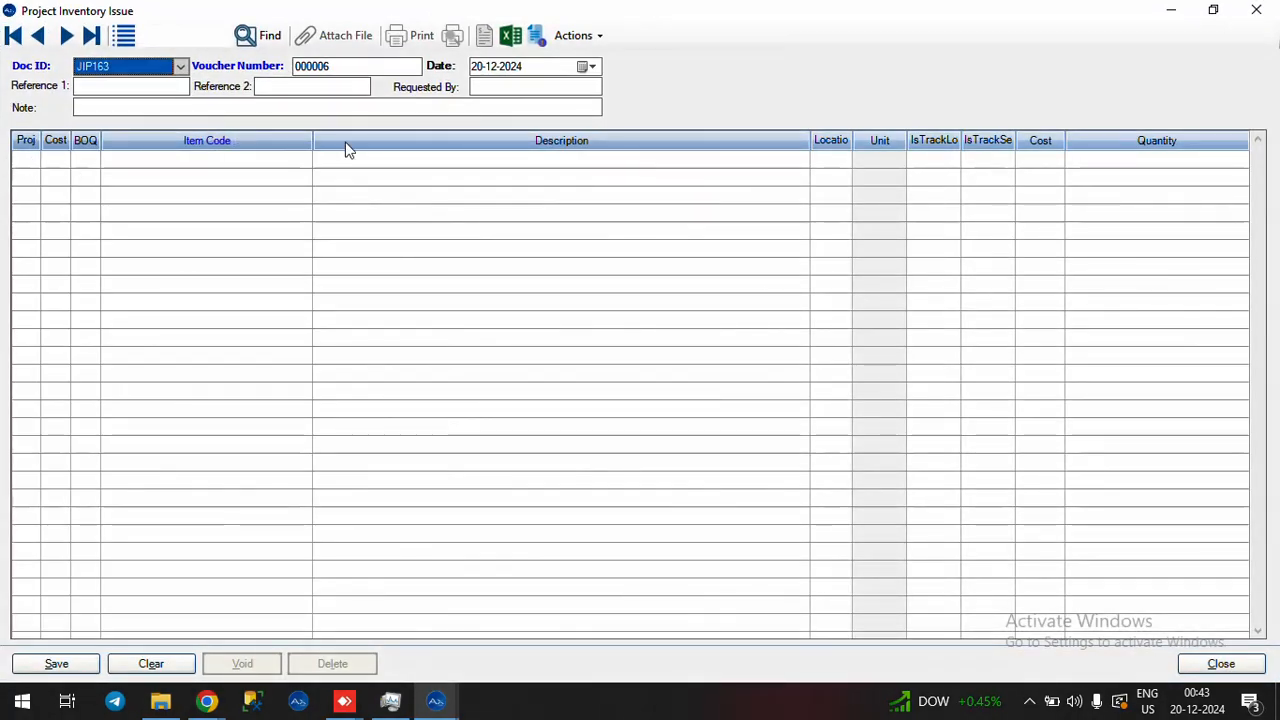
- Create the issue from the P163 material estimation, choosing the CIVIL, Project Management and Health & Safety cost categories
{"action": "left_click", "coordinate": [592, 35]}
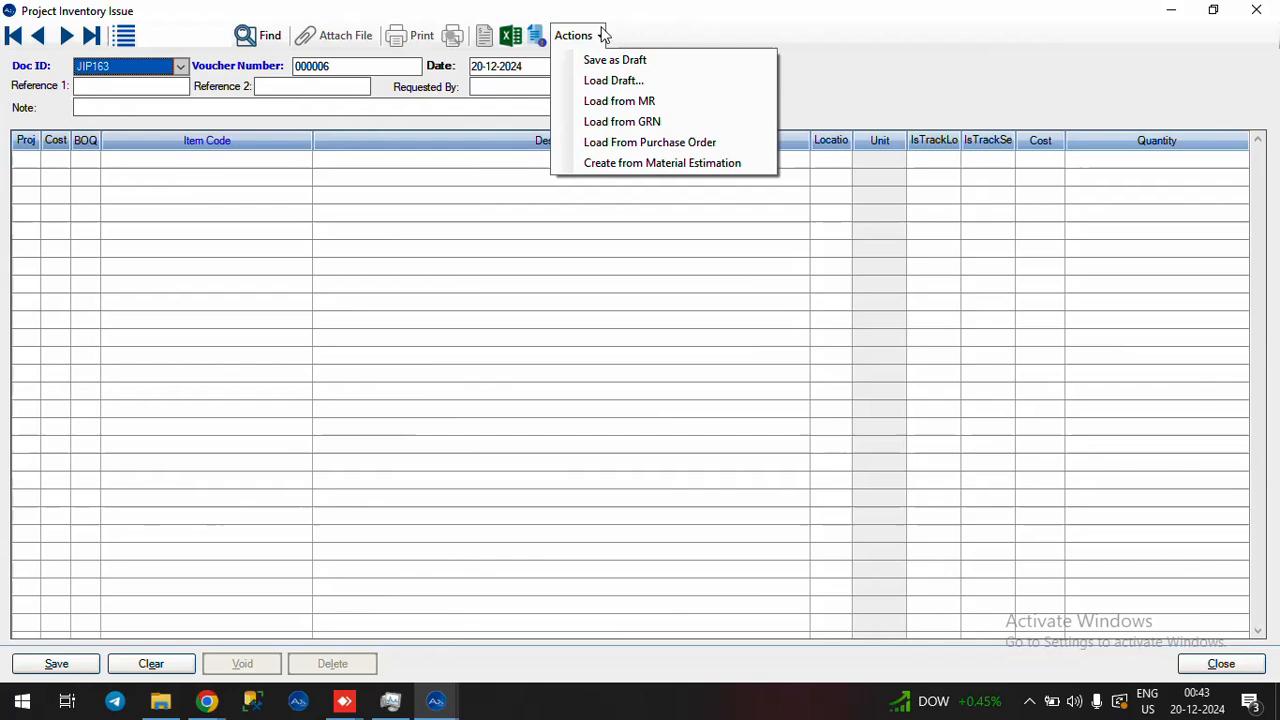
{"action": "left_click", "coordinate": [629, 165]}
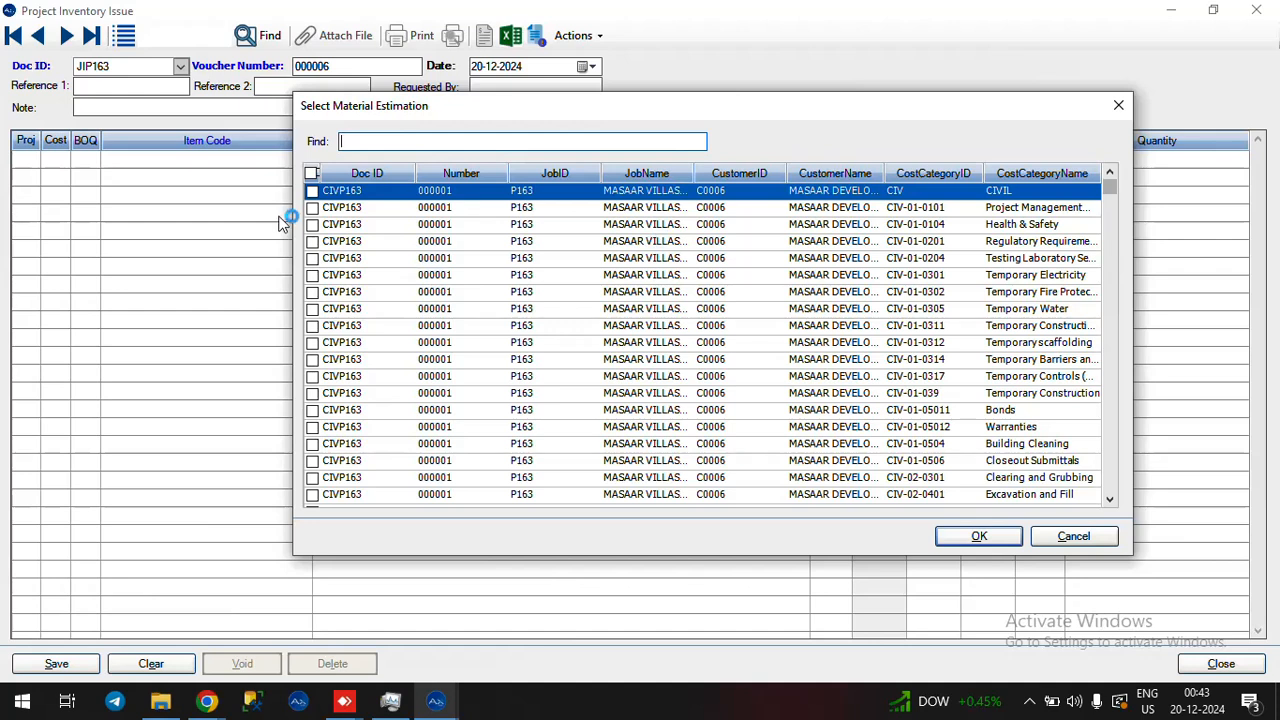
{"action": "left_click", "coordinate": [312, 191]}
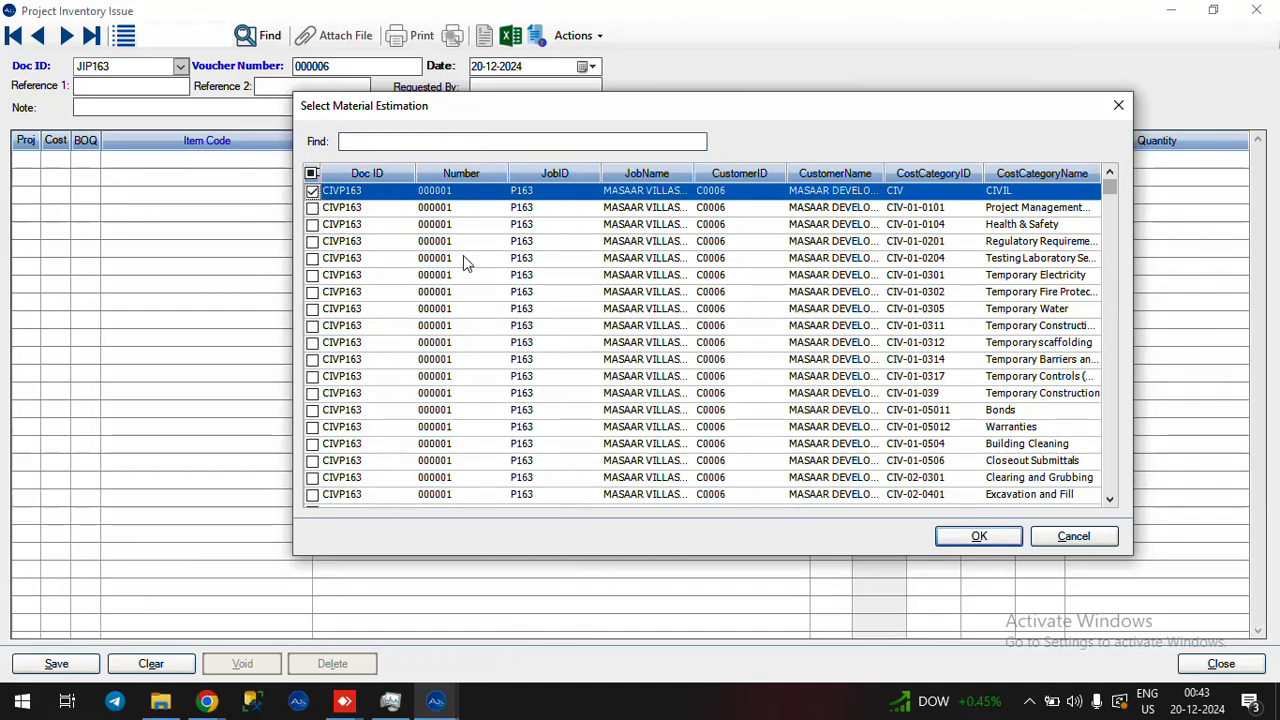
{"action": "left_click", "coordinate": [312, 207]}
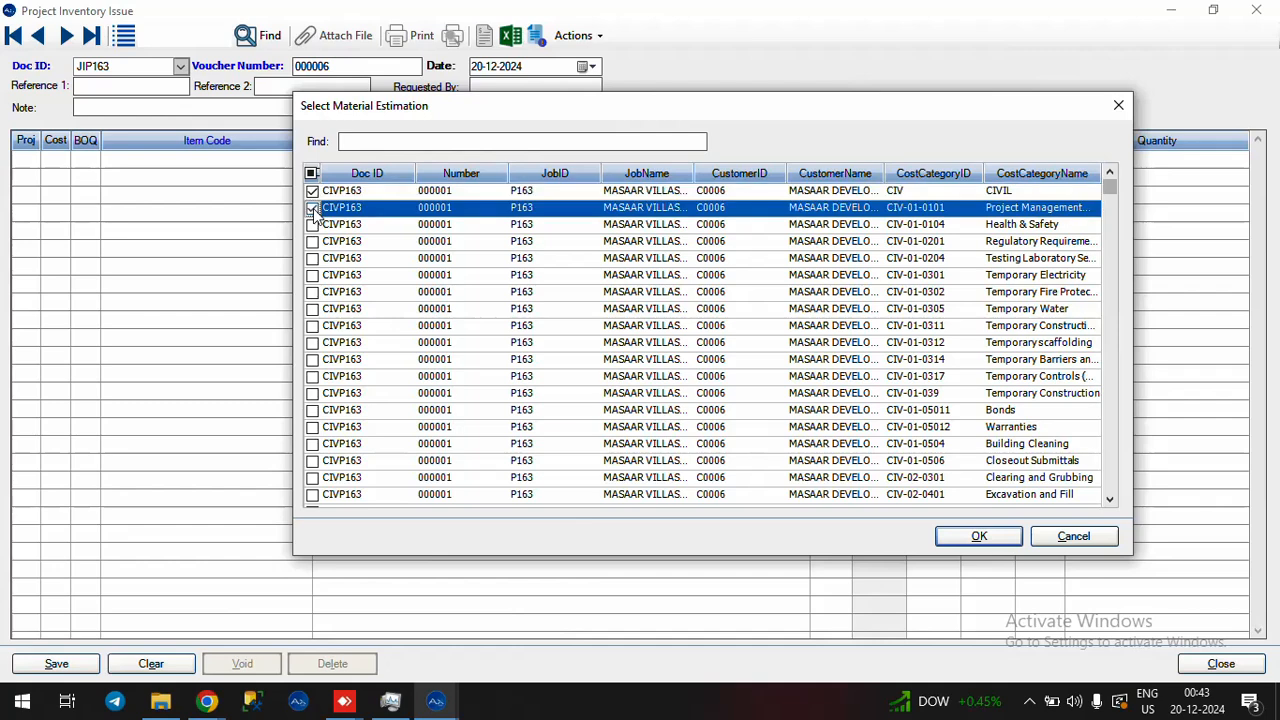
{"action": "left_click", "coordinate": [312, 225]}
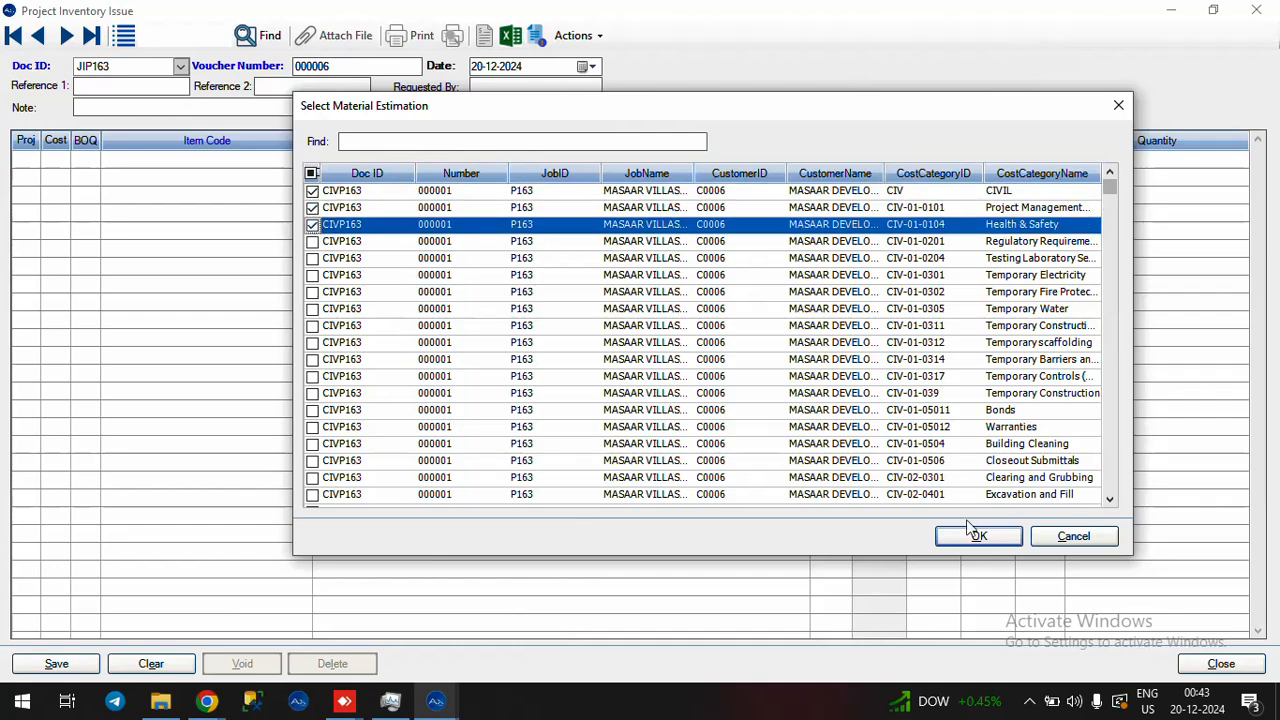
{"action": "left_click", "coordinate": [967, 537]}
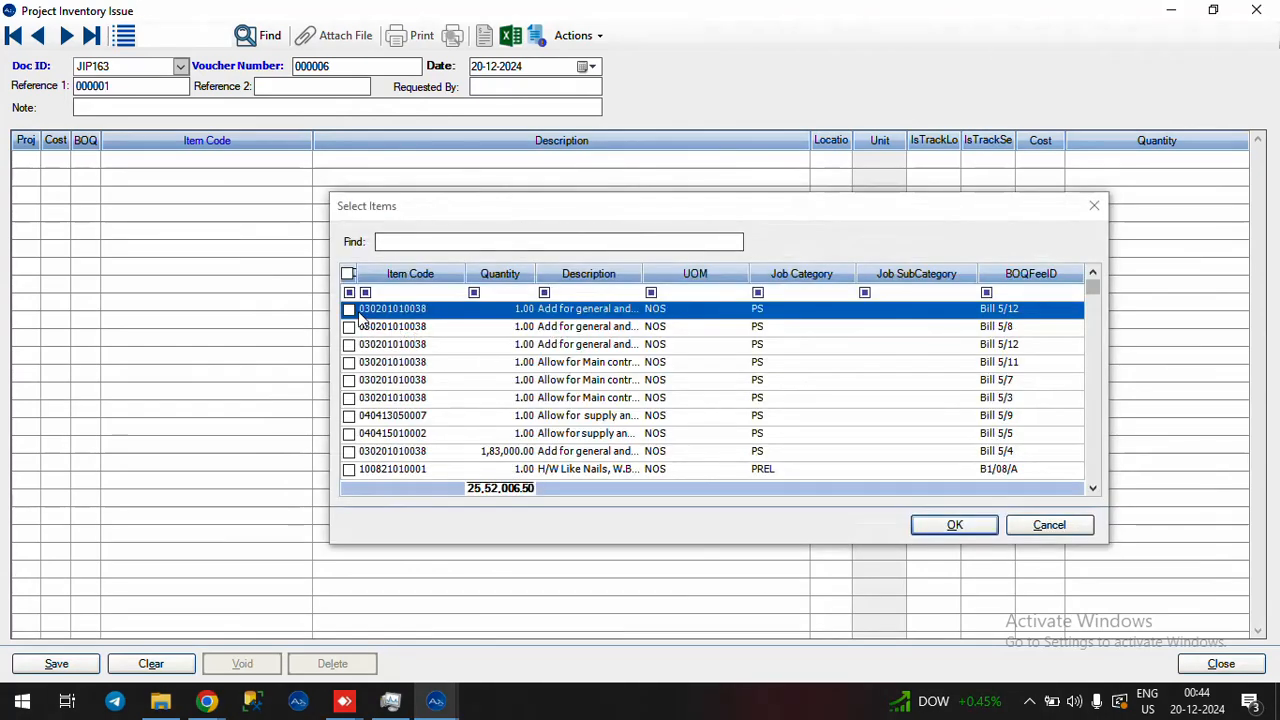
- Add the first four estimation items, BOQ Bill 5/12, 5/8, 5/12 and 5/11, to the inventory issue
{"action": "left_click", "coordinate": [349, 310]}
{"action": "left_click", "coordinate": [349, 327]}
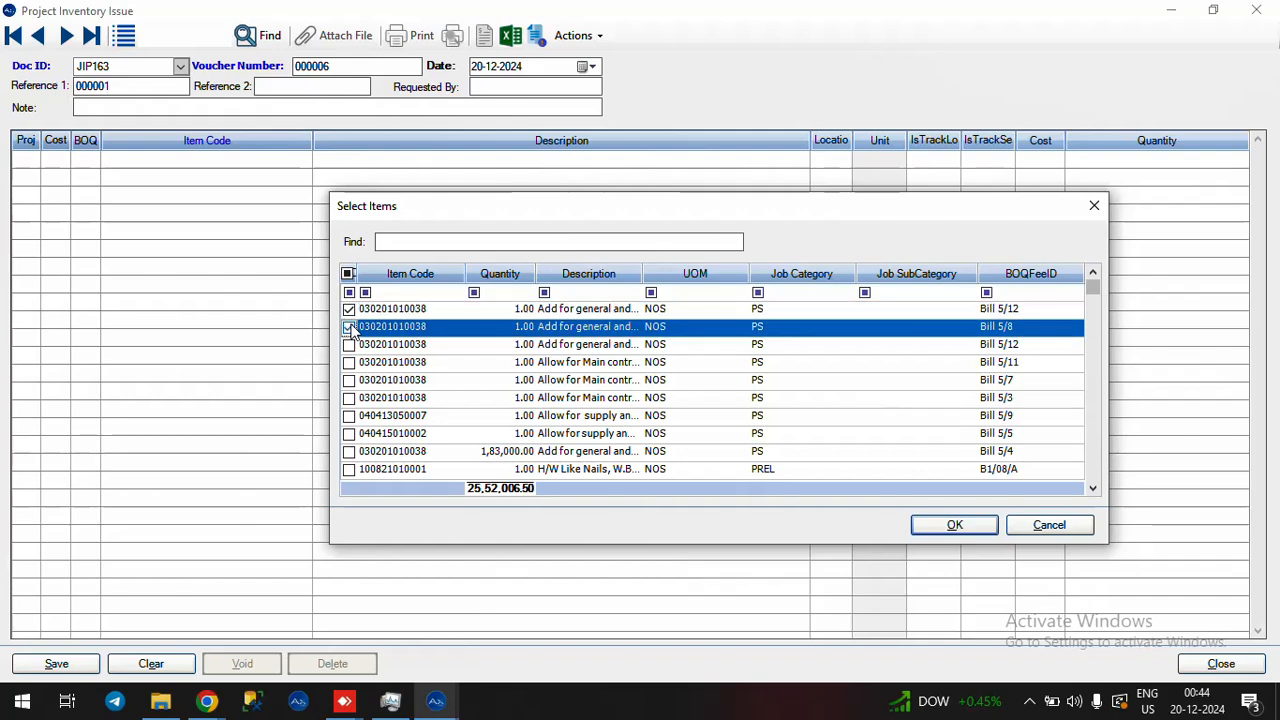
{"action": "left_click", "coordinate": [349, 344]}
{"action": "left_click", "coordinate": [349, 362]}
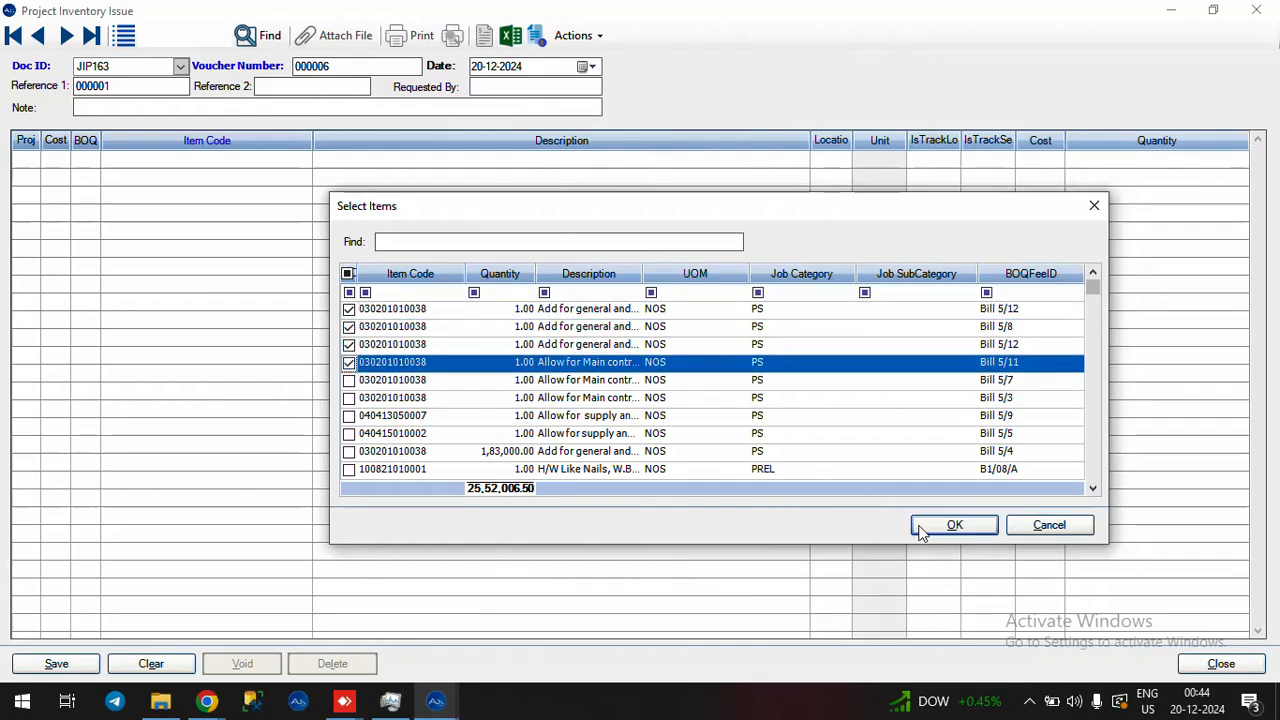
{"action": "left_click", "coordinate": [953, 525]}
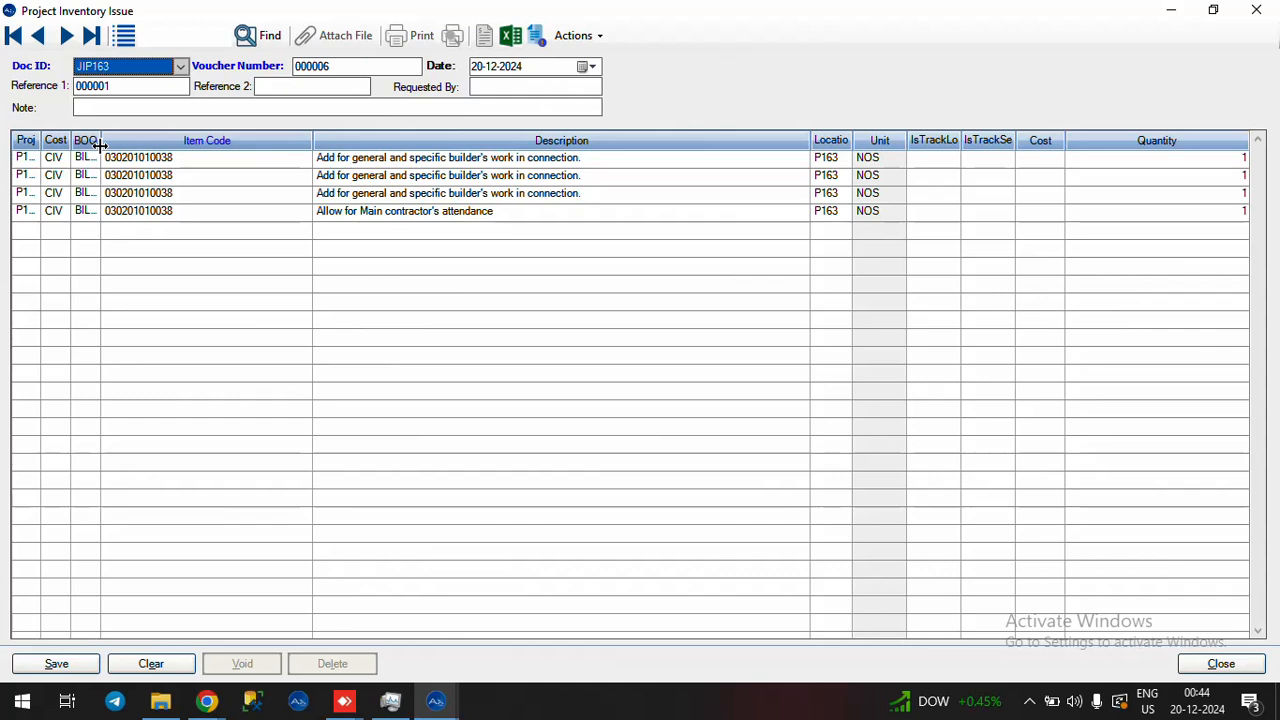
- Widen the BOQ column to show the full bill references, and close the inventory issue without saving
{"action": "left_click_drag", "start_coordinate": [101, 145], "coordinate": [138, 148]}
{"action": "left_click", "coordinate": [171, 294]}
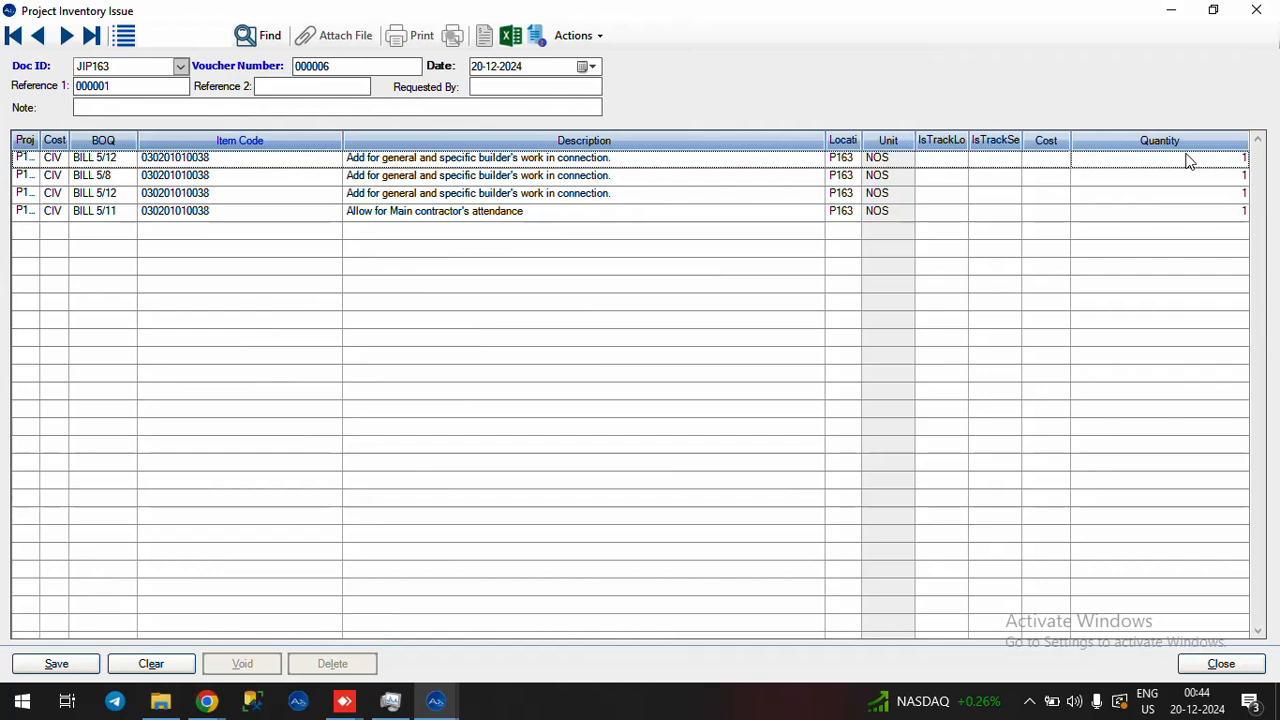
{"action": "left_click", "coordinate": [1181, 214]}
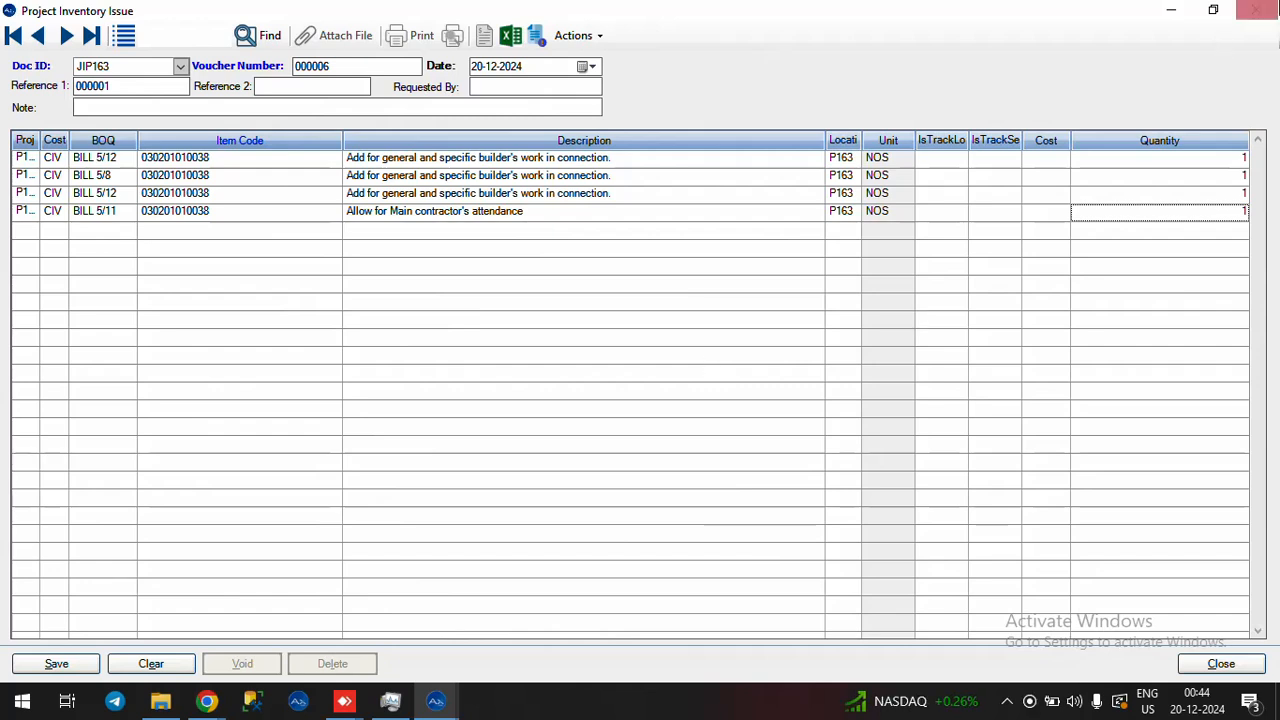
{"action": "left_click", "coordinate": [1256, 10]}
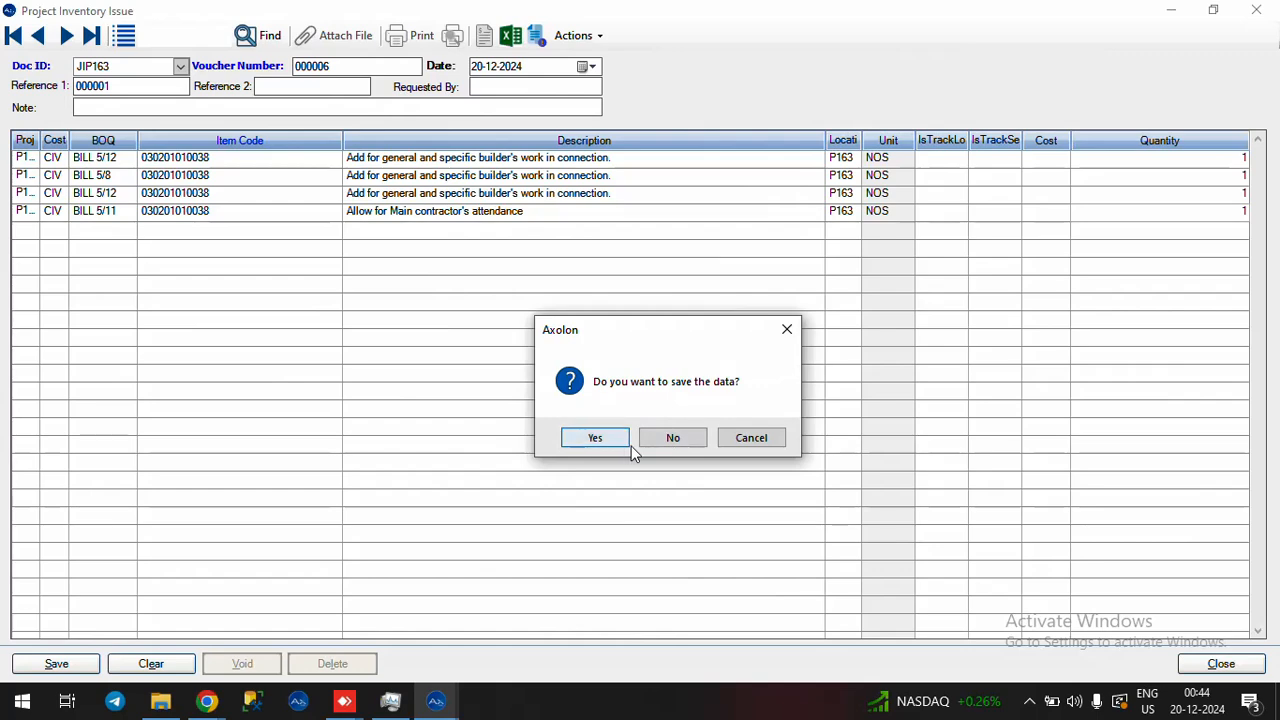
{"action": "left_click", "coordinate": [666, 437]}
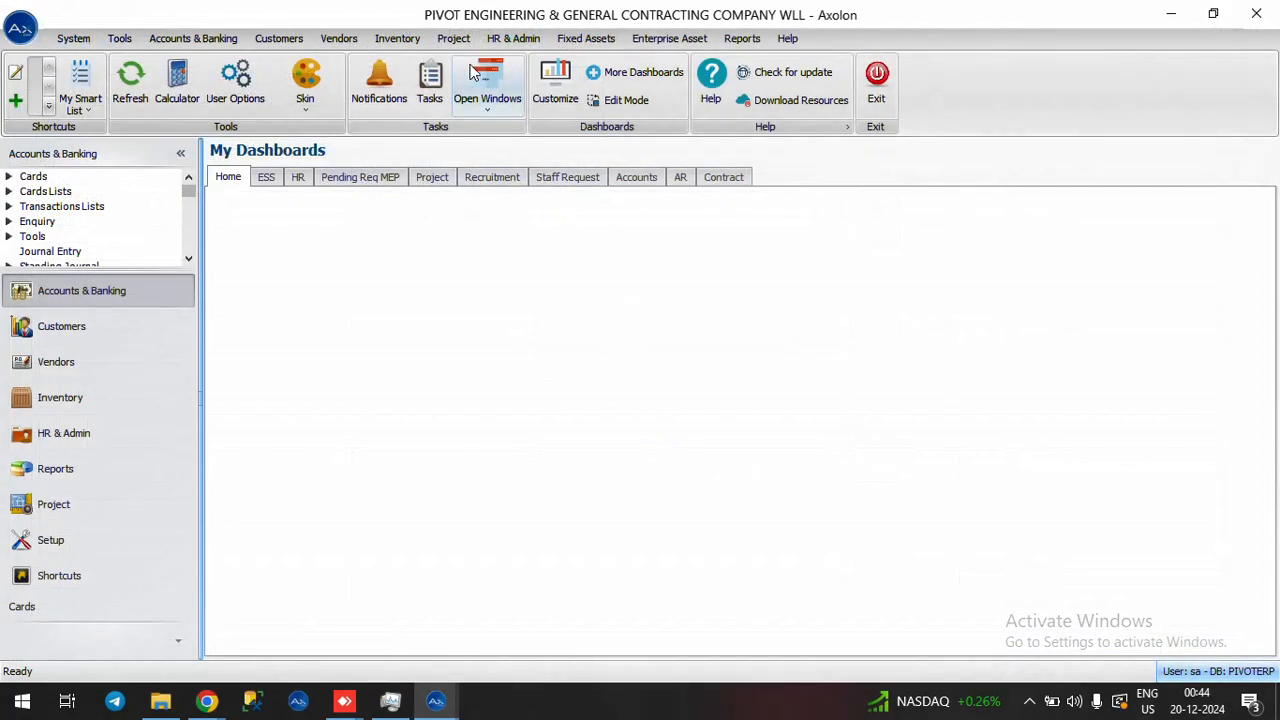
- Open a new Project Inventory Return and set its Doc ID to JRP163
{"action": "left_click", "coordinate": [455, 39]}
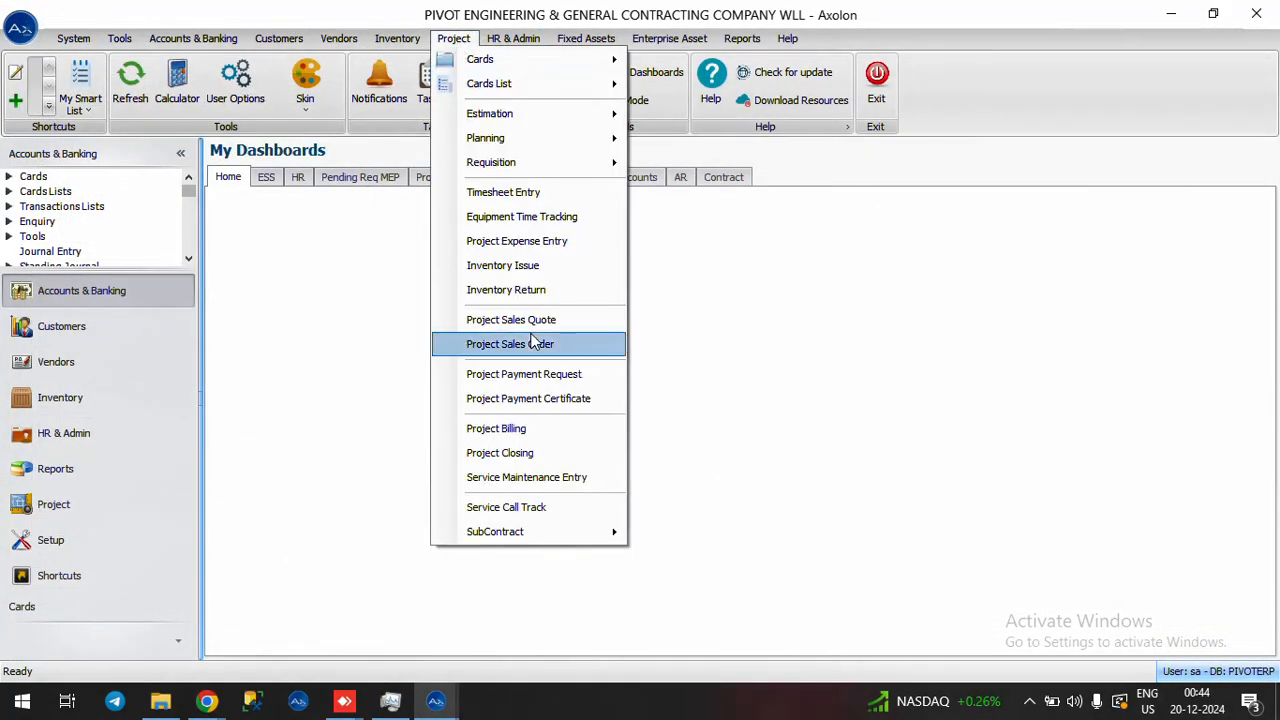
{"action": "left_click", "coordinate": [522, 290]}
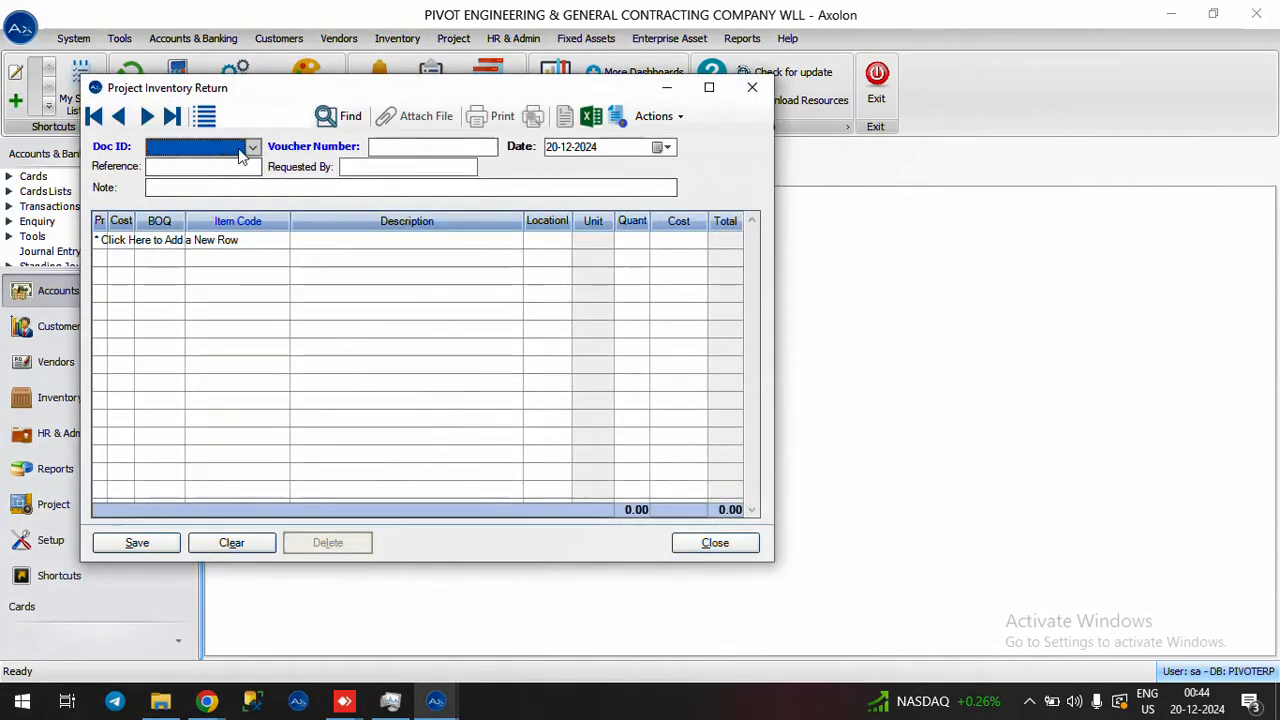
{"action": "left_click", "coordinate": [252, 147]}
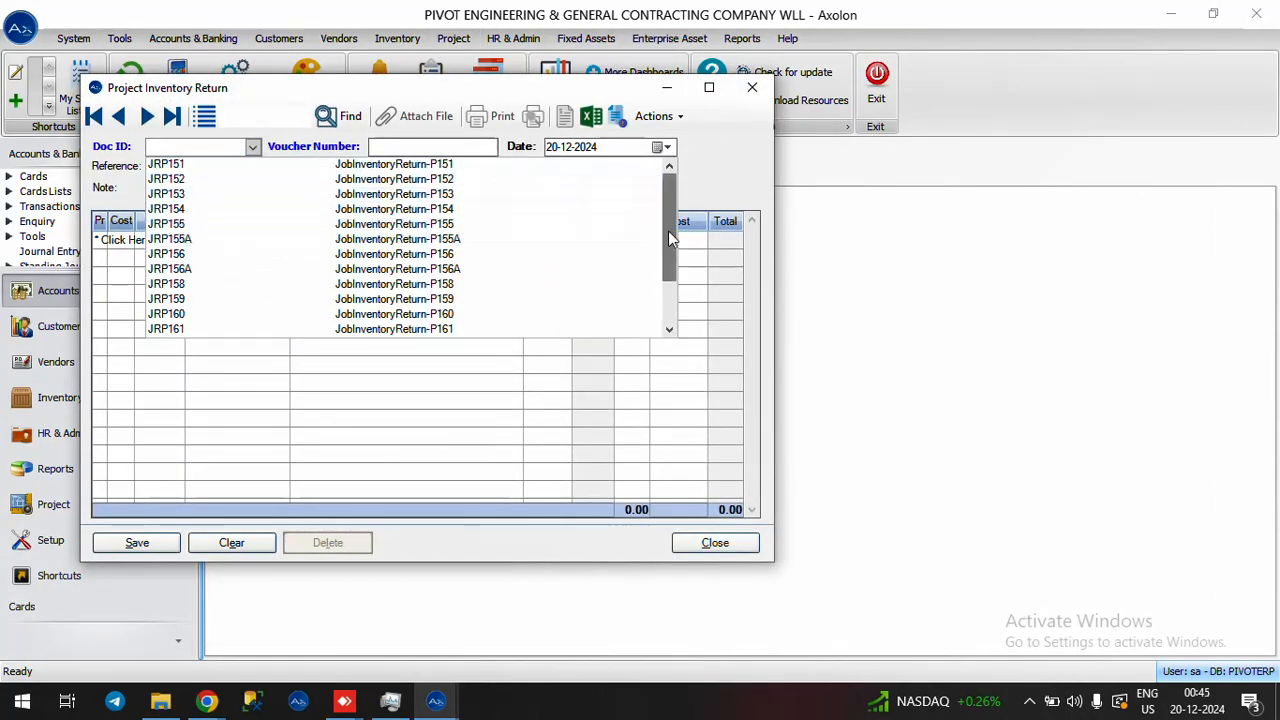
{"action": "scroll", "coordinate": [669, 231], "scroll_direction": "down", "scroll_amount": 1}
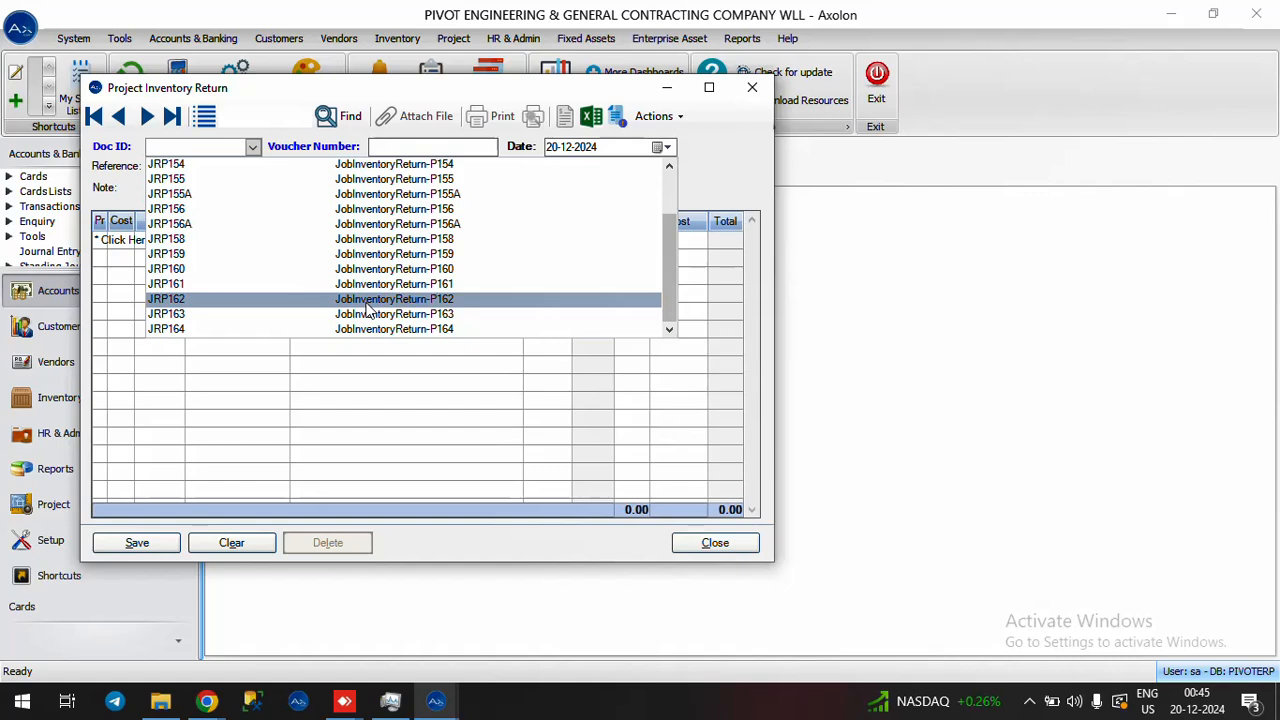
{"action": "left_click", "coordinate": [283, 315]}
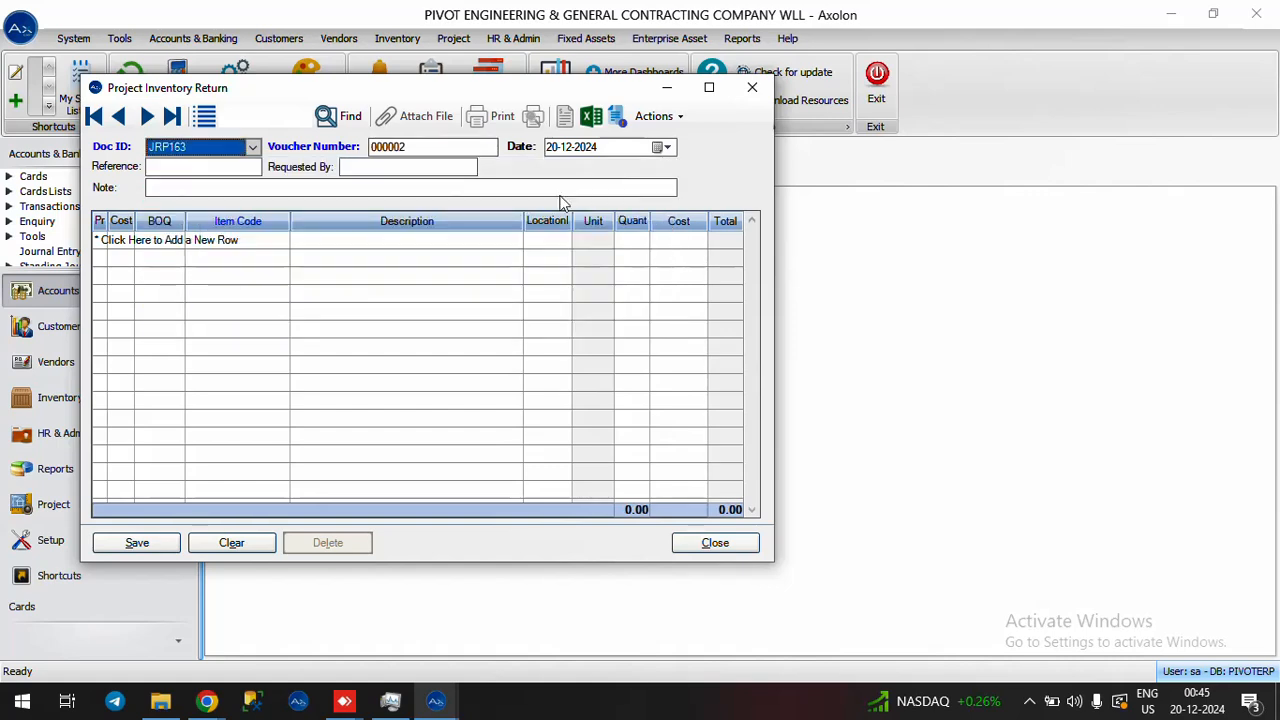
- Create the return from the JIP163 inventory issue dated 26-11-2024
{"action": "left_click", "coordinate": [655, 117]}
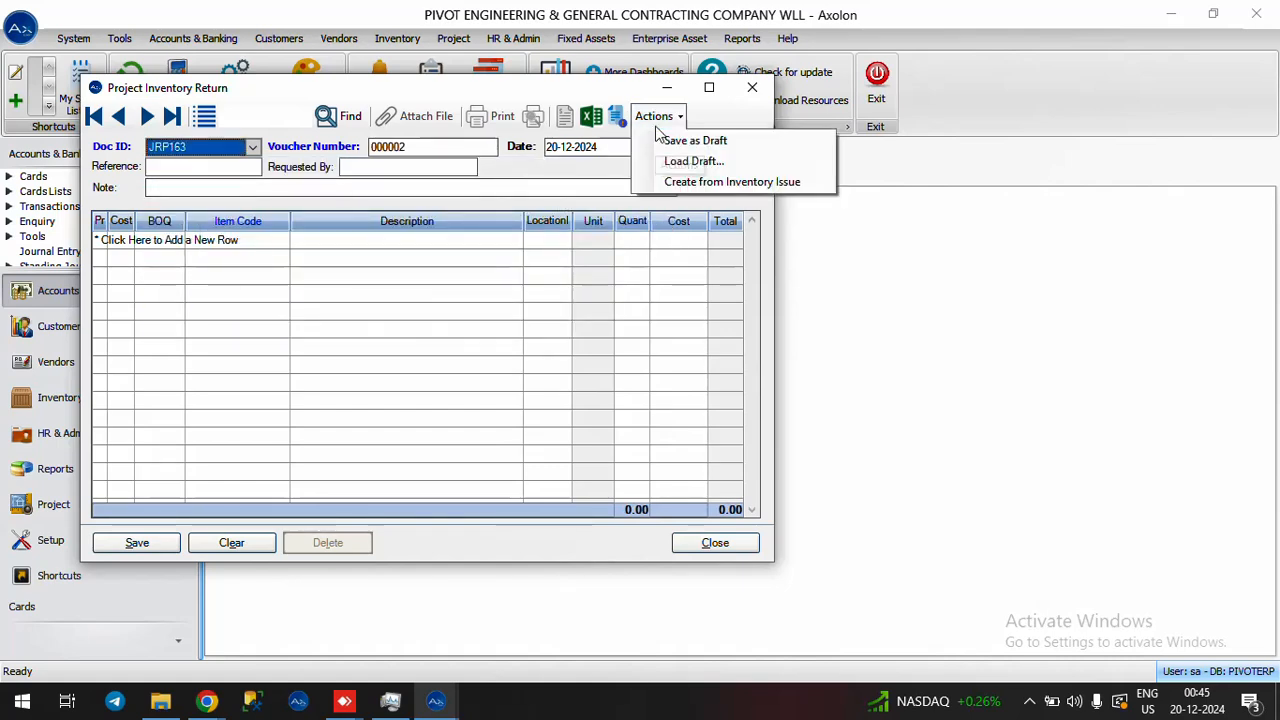
{"action": "left_click", "coordinate": [703, 183]}
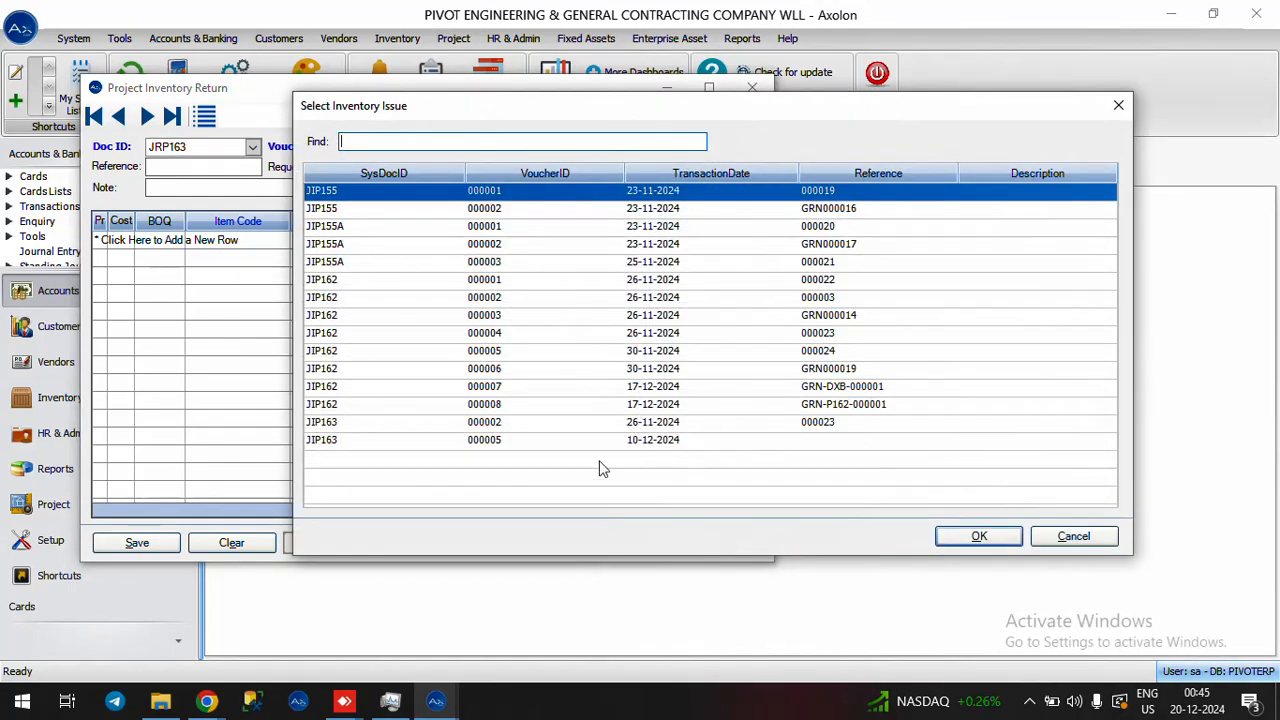
{"action": "double_click", "coordinate": [670, 424]}
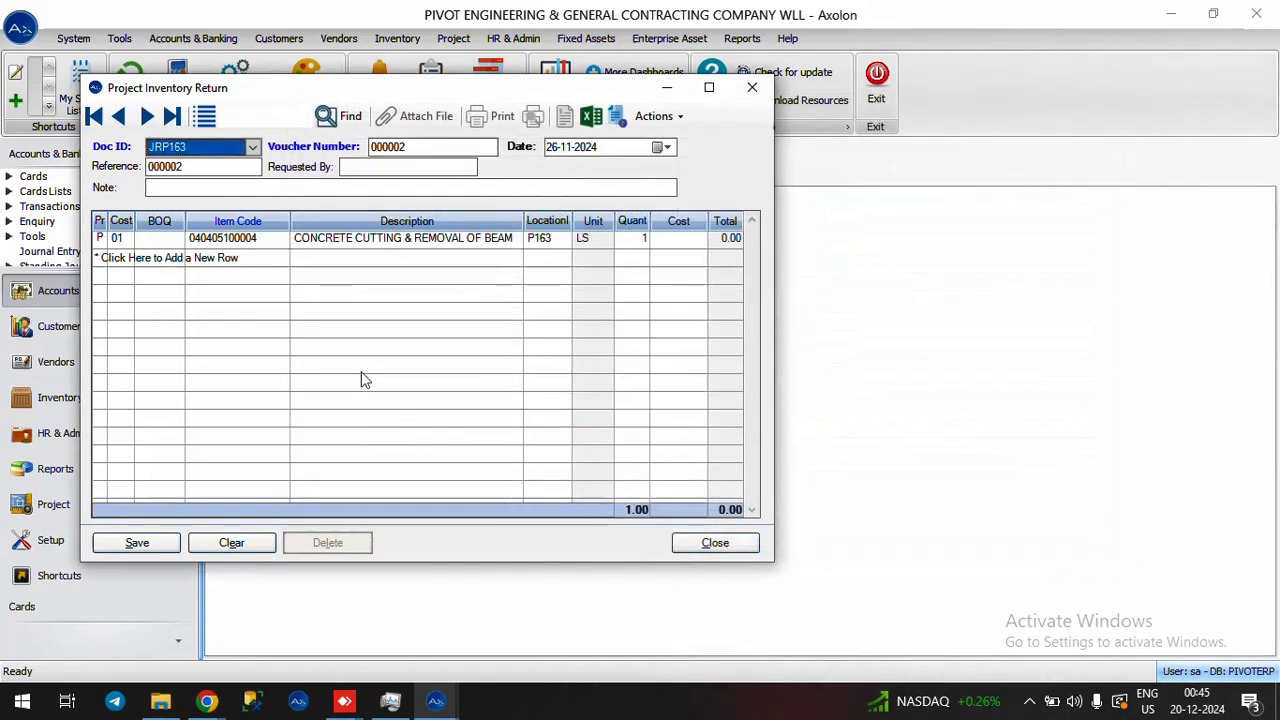
- Edit the return quantity of the CONCRETE CUTTING & REMOVAL OF BEAM line
{"action": "left_click", "coordinate": [635, 240]}
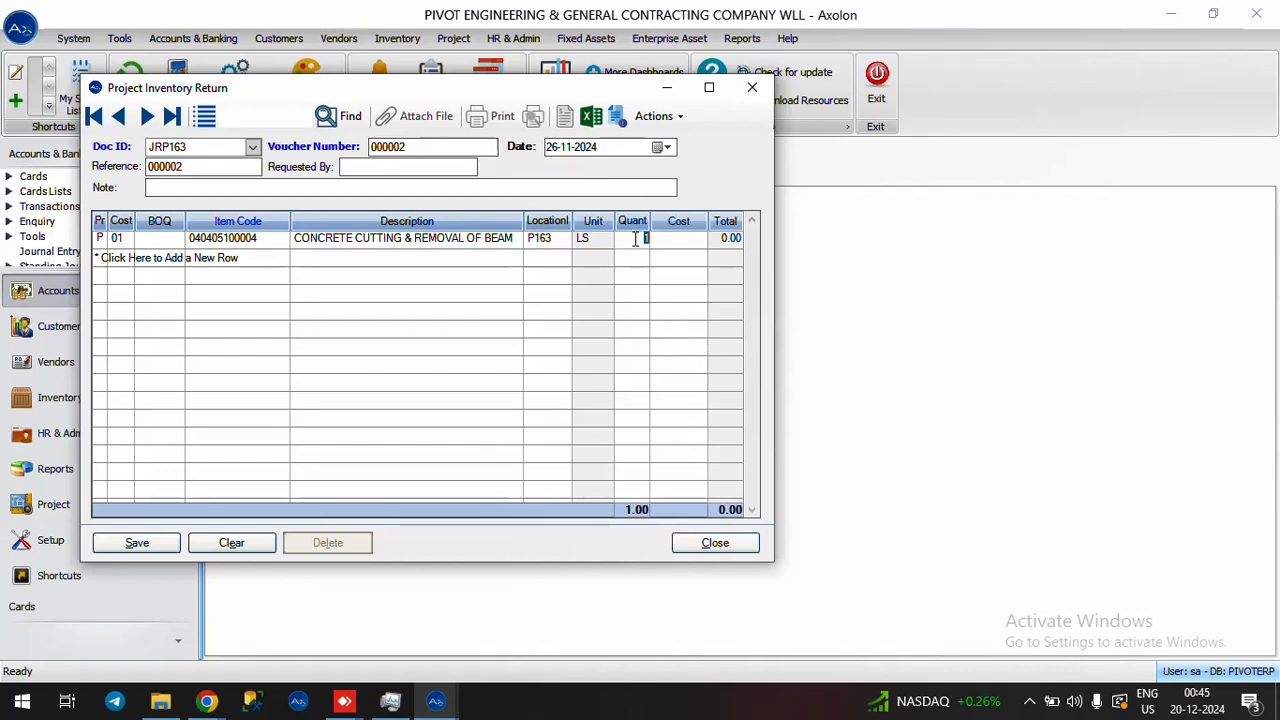
{"action": "type", "text": "5"}
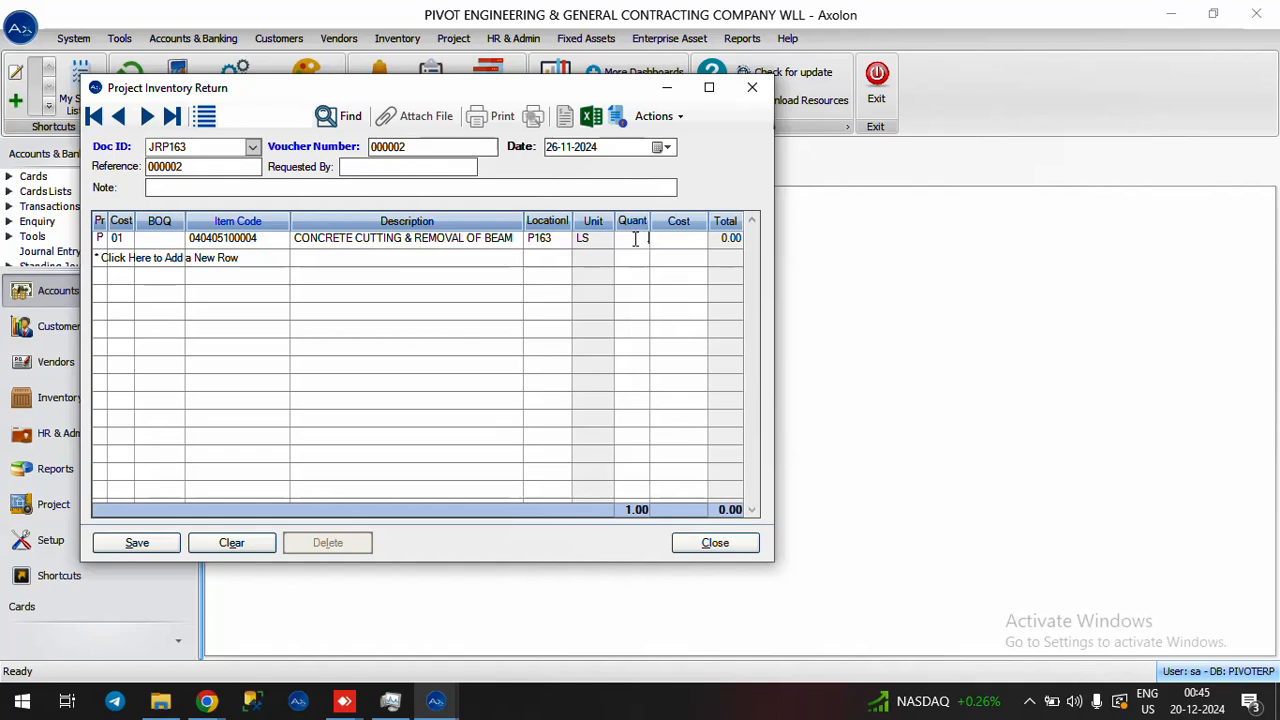